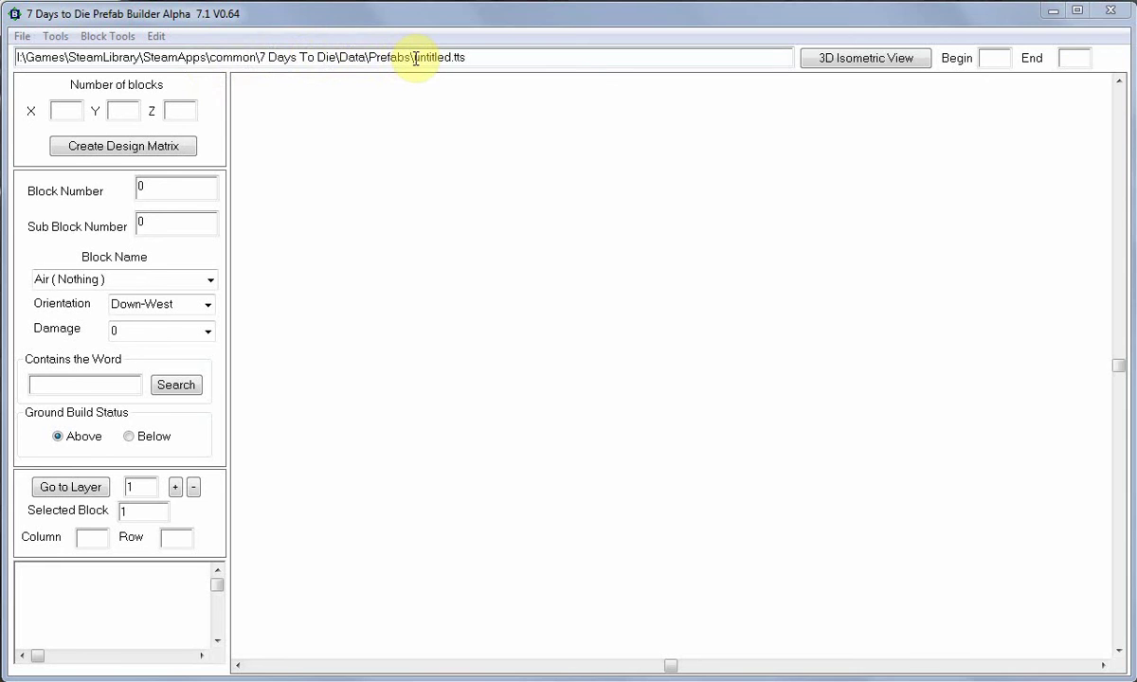
pyautogui.moveTo(415, 59); pyautogui.dragTo(19, 59)
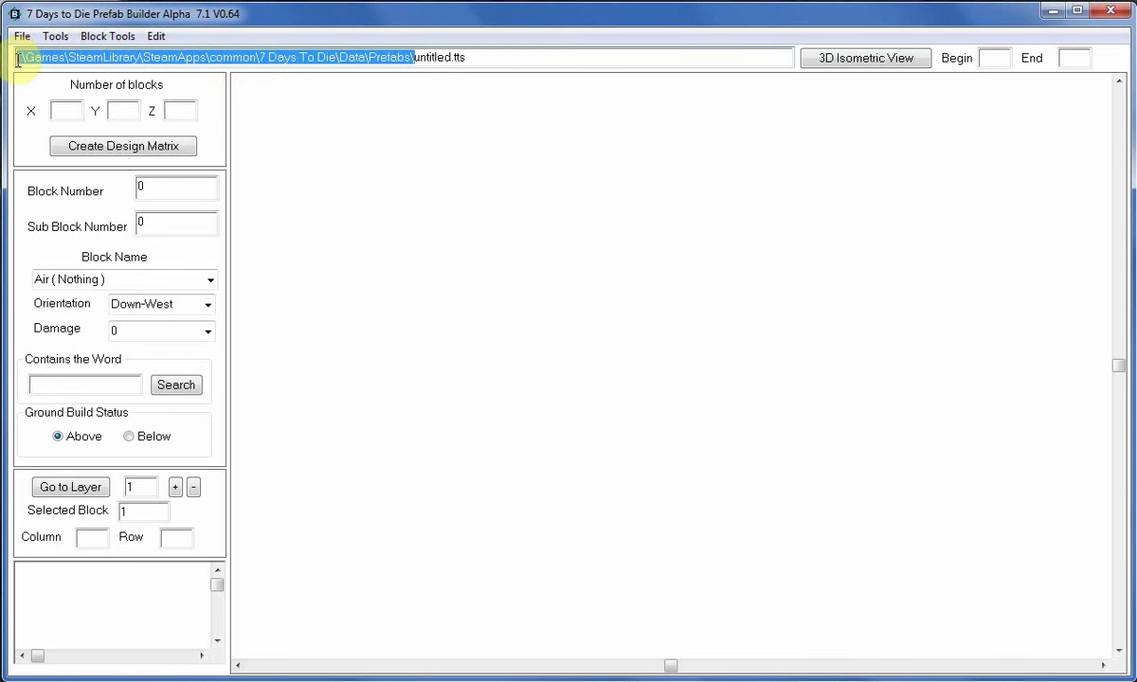
pyautogui.click(418, 157)
pyautogui.click(871, 527)
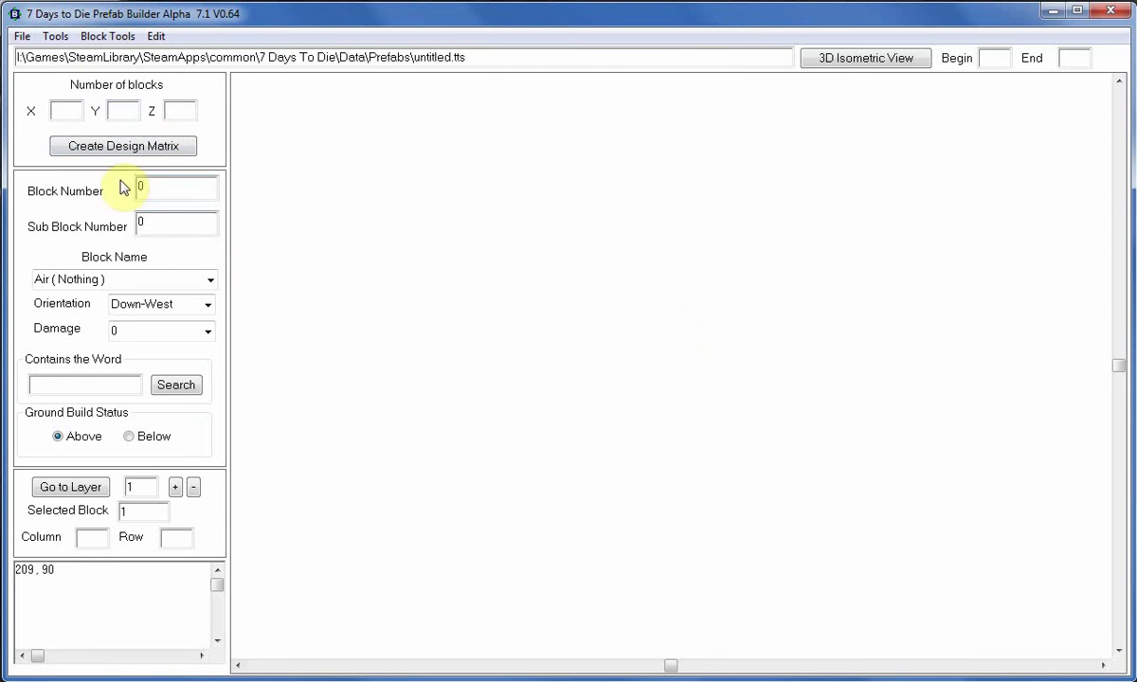
# Create a design matrix of 10 blocks in X, 10 in Y and 10 in Z
pyautogui.click(68, 111)
pyautogui.write('10')
pyautogui.click(122, 112)
pyautogui.write('10')
pyautogui.click(182, 112)
pyautogui.write('10')
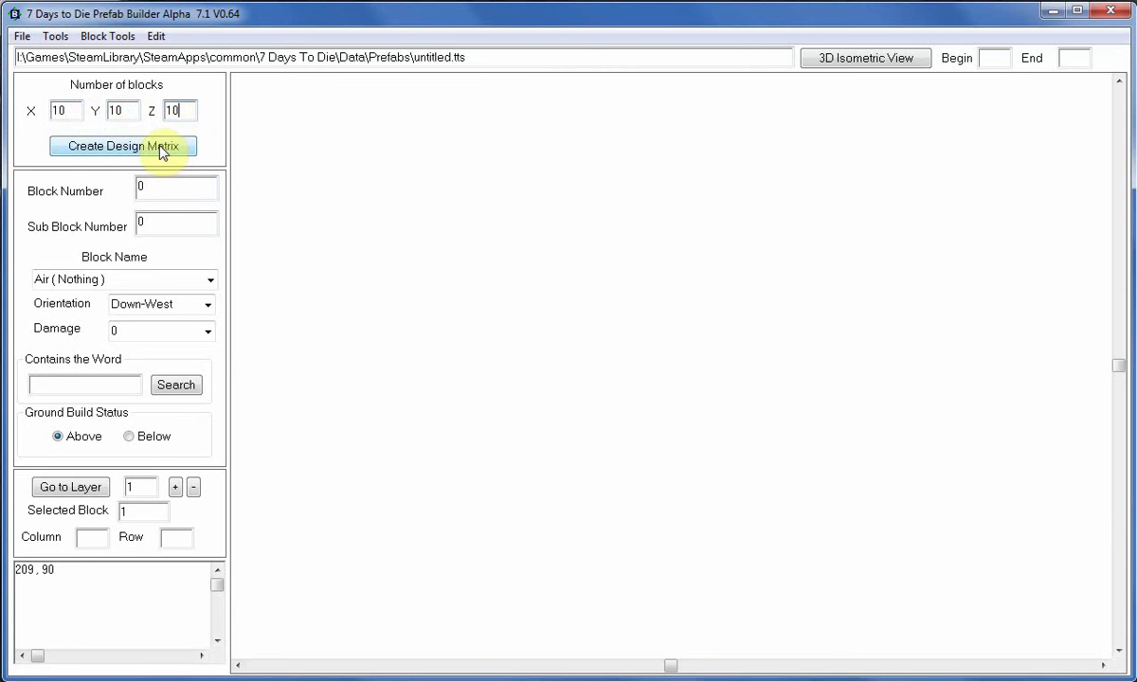
pyautogui.click(161, 150)
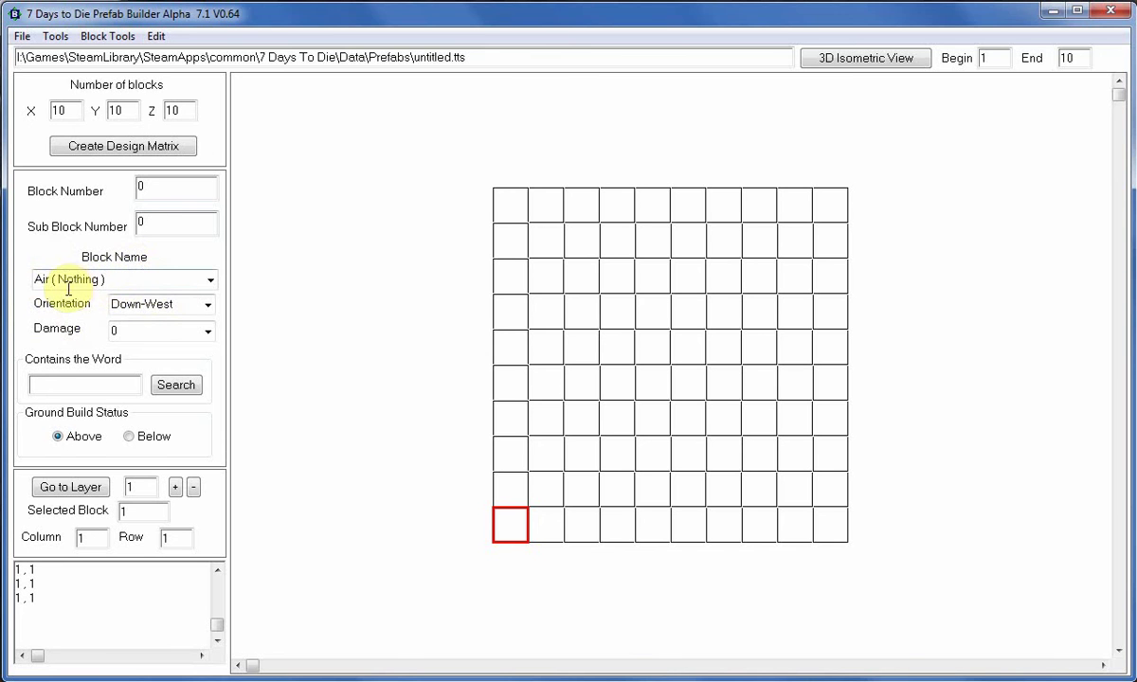
# Look through the available block names, orientations and damage levels, trying Down-North before returning the orientation to Down-West
pyautogui.click(210, 282)
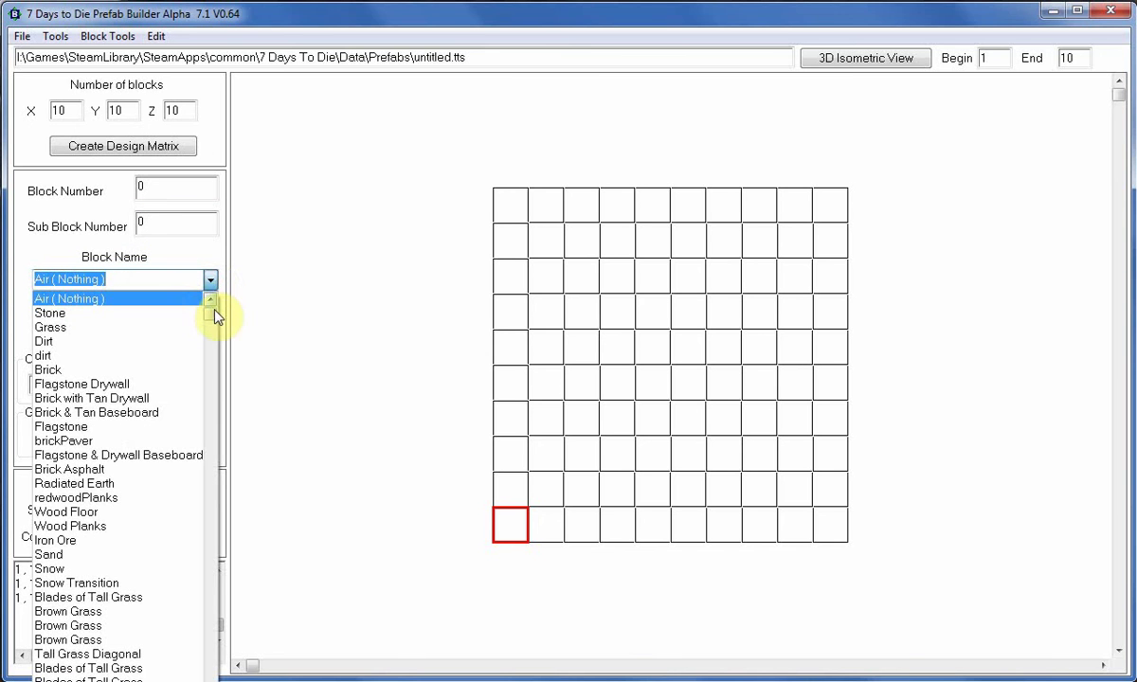
pyautogui.moveTo(213, 310); pyautogui.dragTo(211, 286)
pyautogui.click(212, 282)
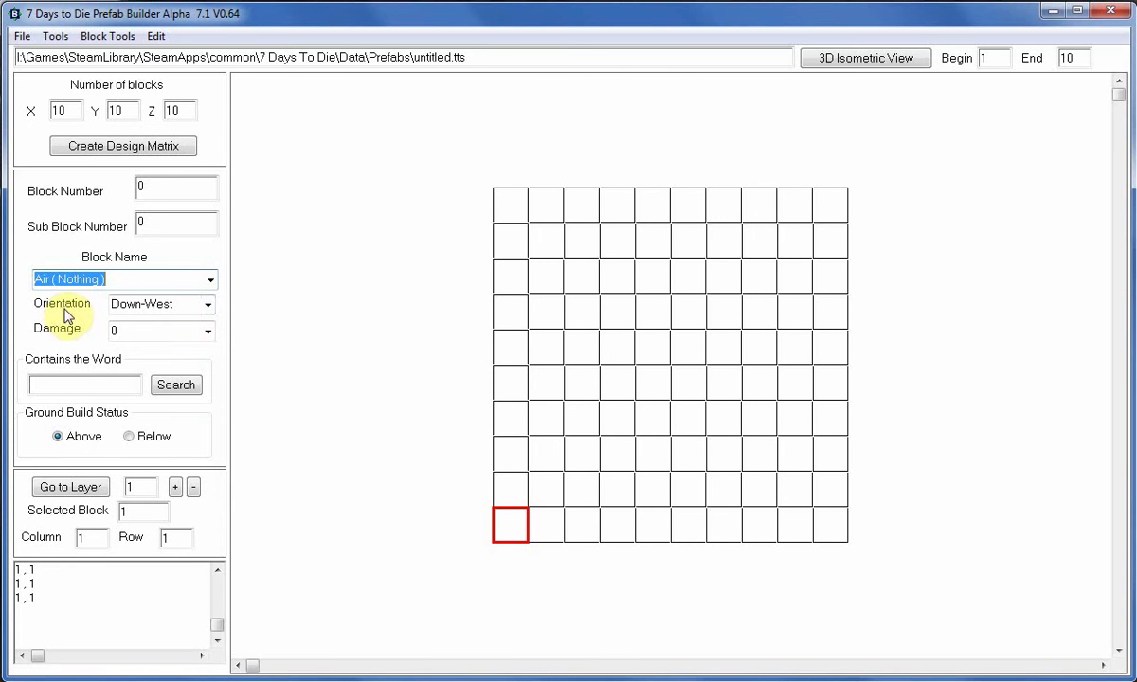
pyautogui.click(209, 310)
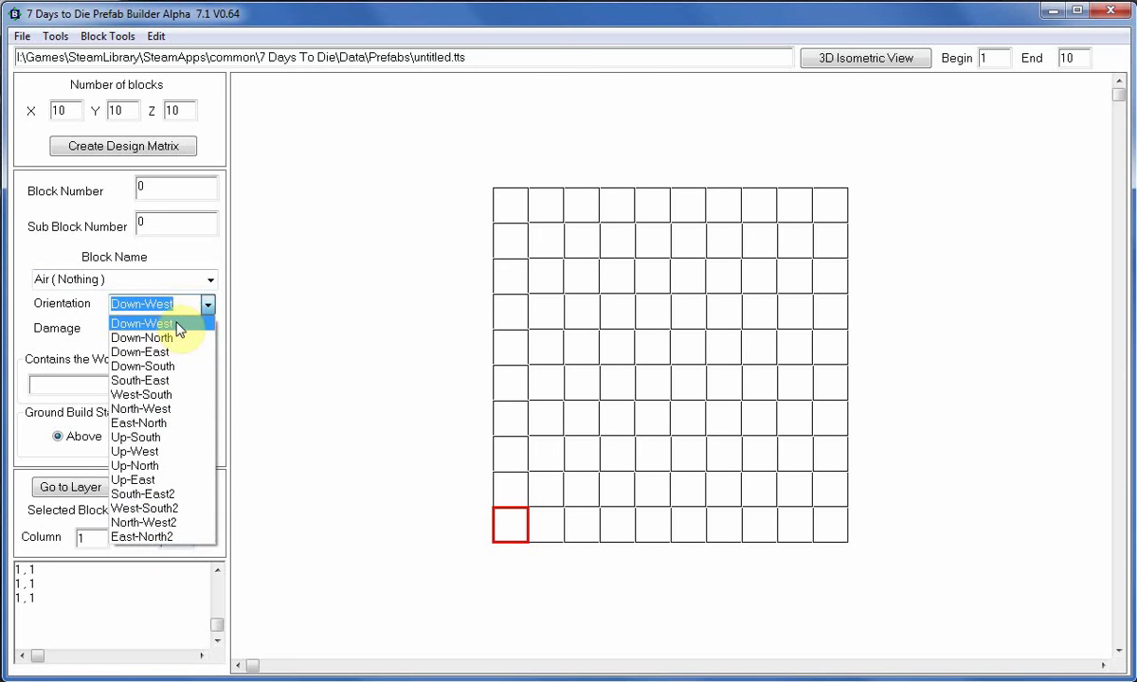
pyautogui.click(209, 305)
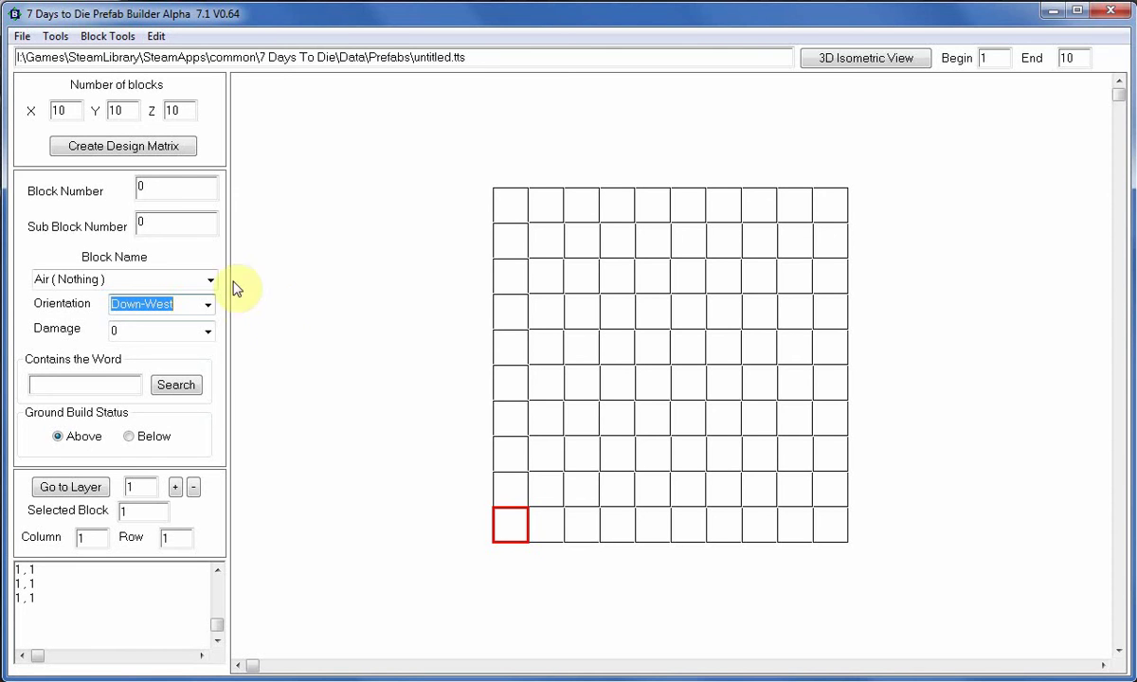
pyautogui.click(211, 305)
pyautogui.click(147, 338)
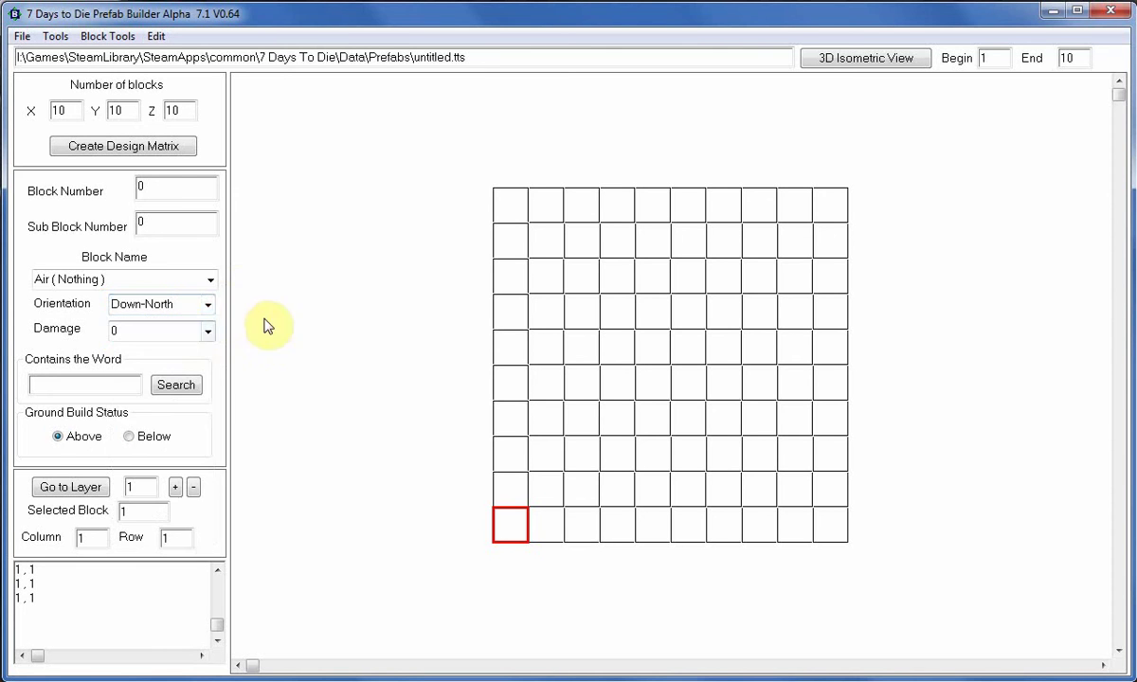
pyautogui.click(209, 305)
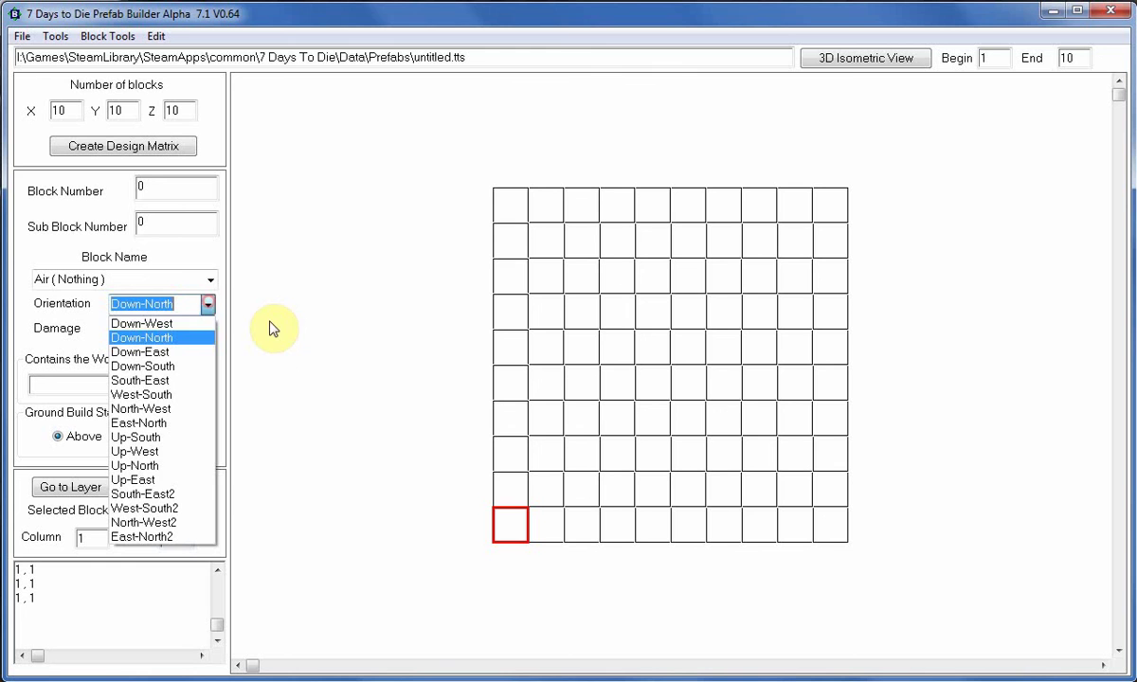
pyautogui.click(200, 323)
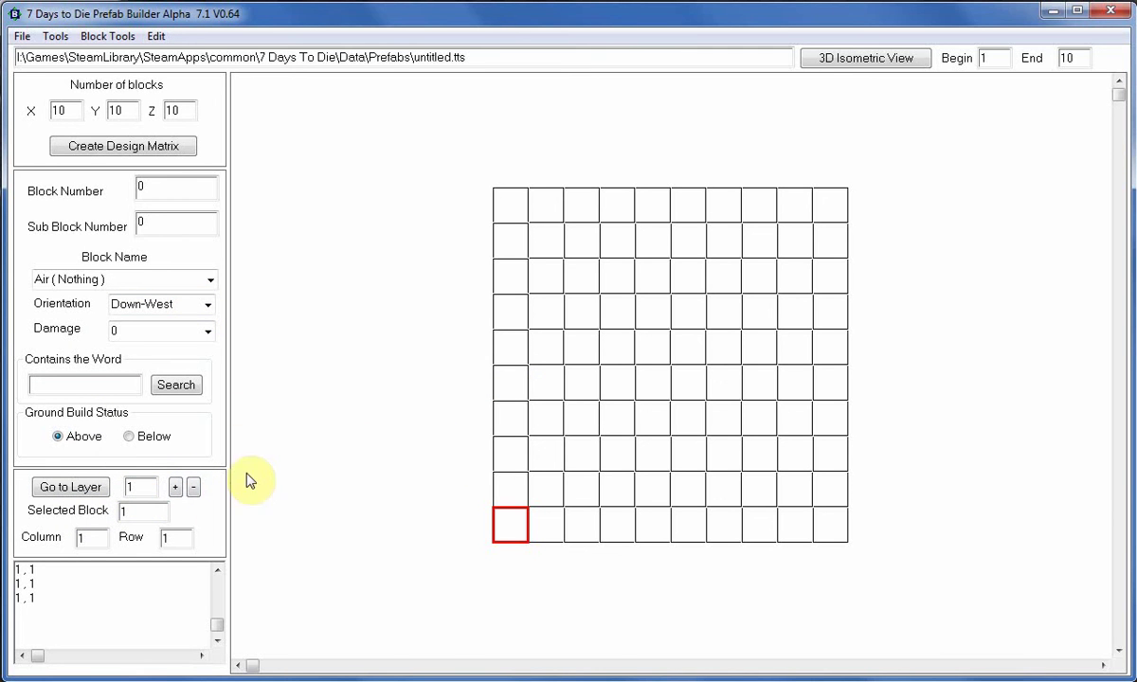
pyautogui.click(207, 331)
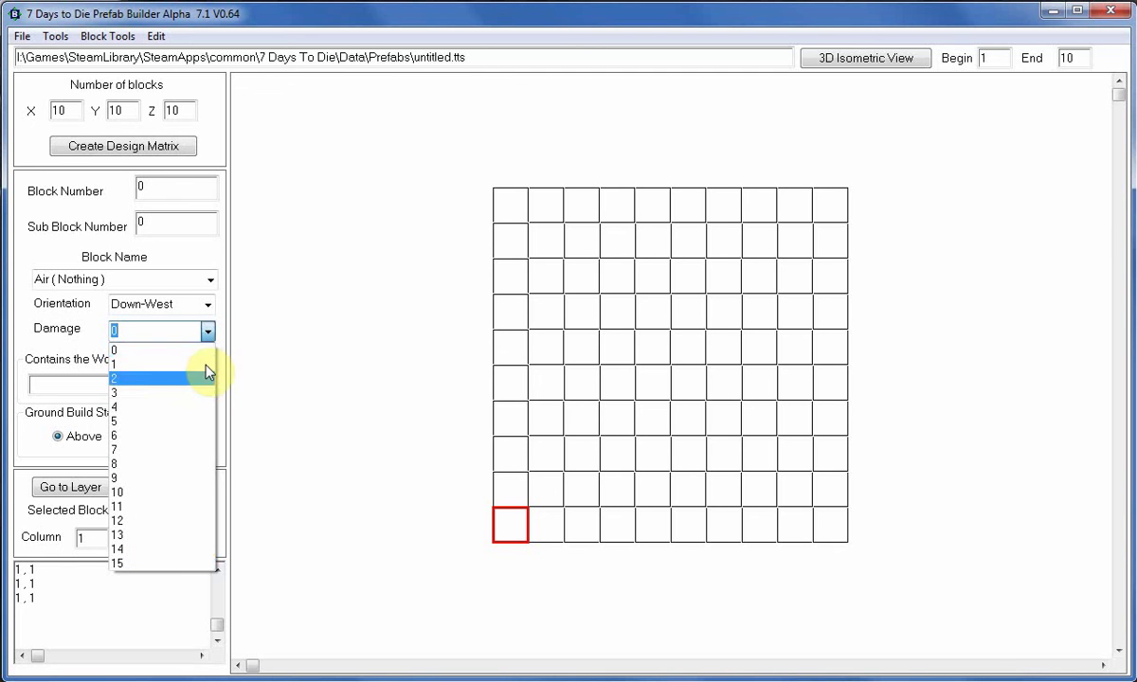
pyautogui.click(209, 331)
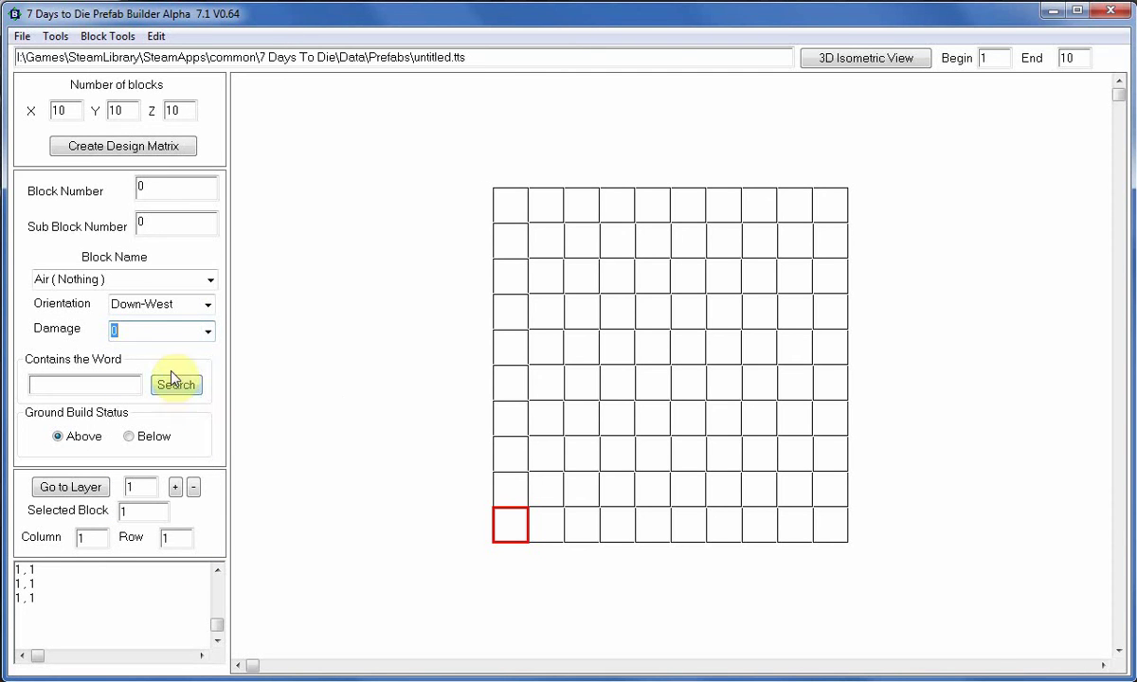
# Search the block names for the word "brick" and look through the matching blocks
pyautogui.click(210, 279)
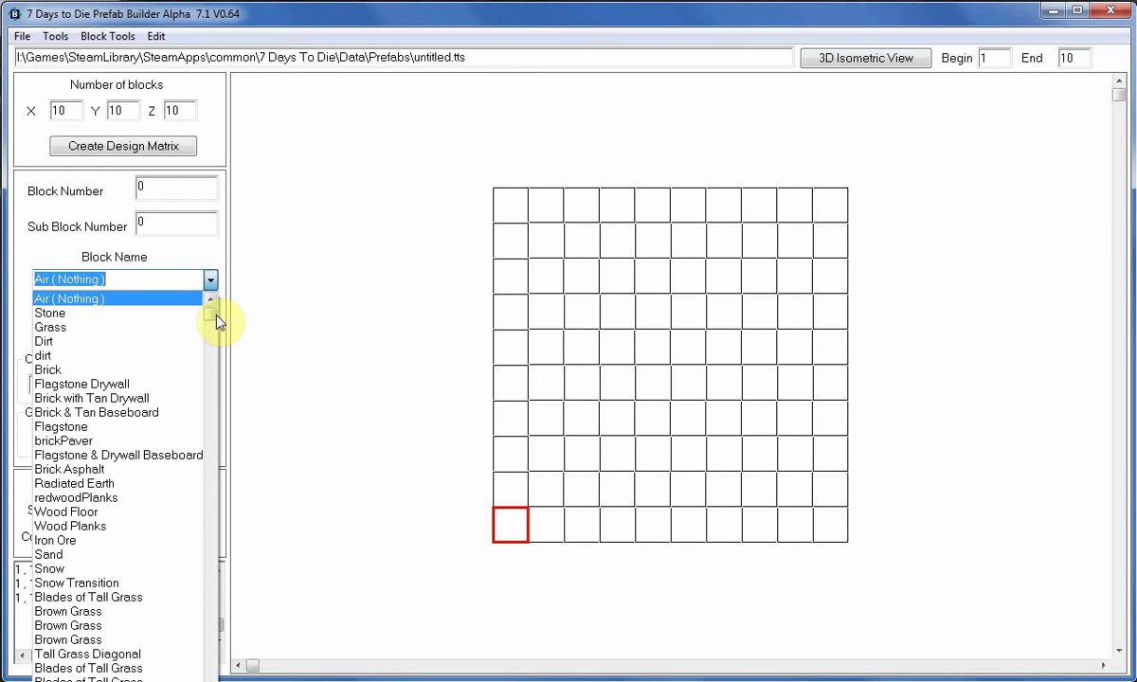
pyautogui.moveTo(214, 320)
pyautogui.mouseDown()
pyautogui.moveTo(224, 482)
pyautogui.moveTo(216, 300)
pyautogui.mouseUp()
pyautogui.click(212, 282)
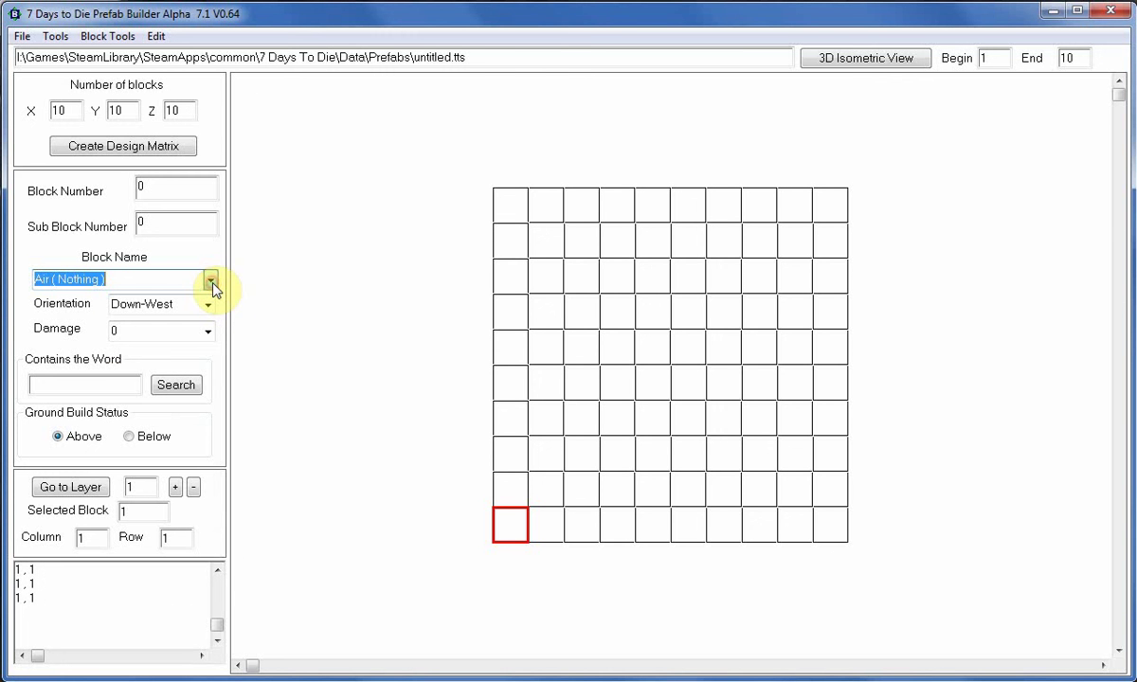
pyautogui.click(70, 384)
pyautogui.write('brick')
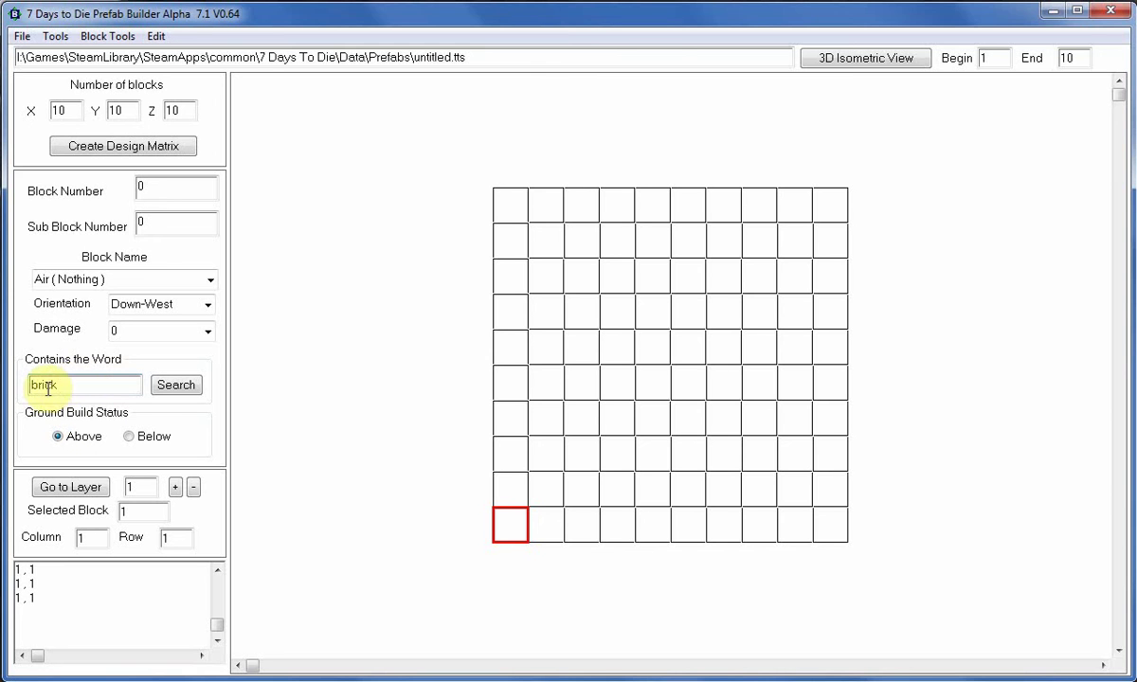
pyautogui.click(177, 384)
pyautogui.click(165, 390)
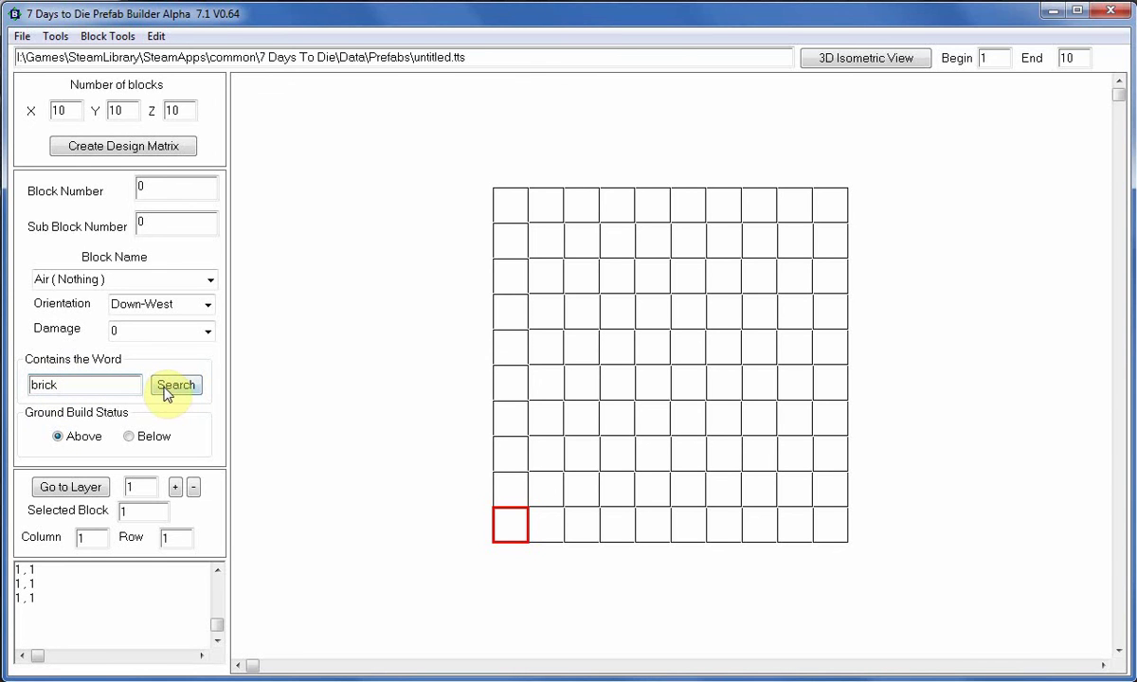
pyautogui.click(211, 281)
pyautogui.moveTo(210, 325)
pyautogui.mouseDown()
pyautogui.moveTo(212, 433)
pyautogui.moveTo(217, 322)
pyautogui.mouseUp()
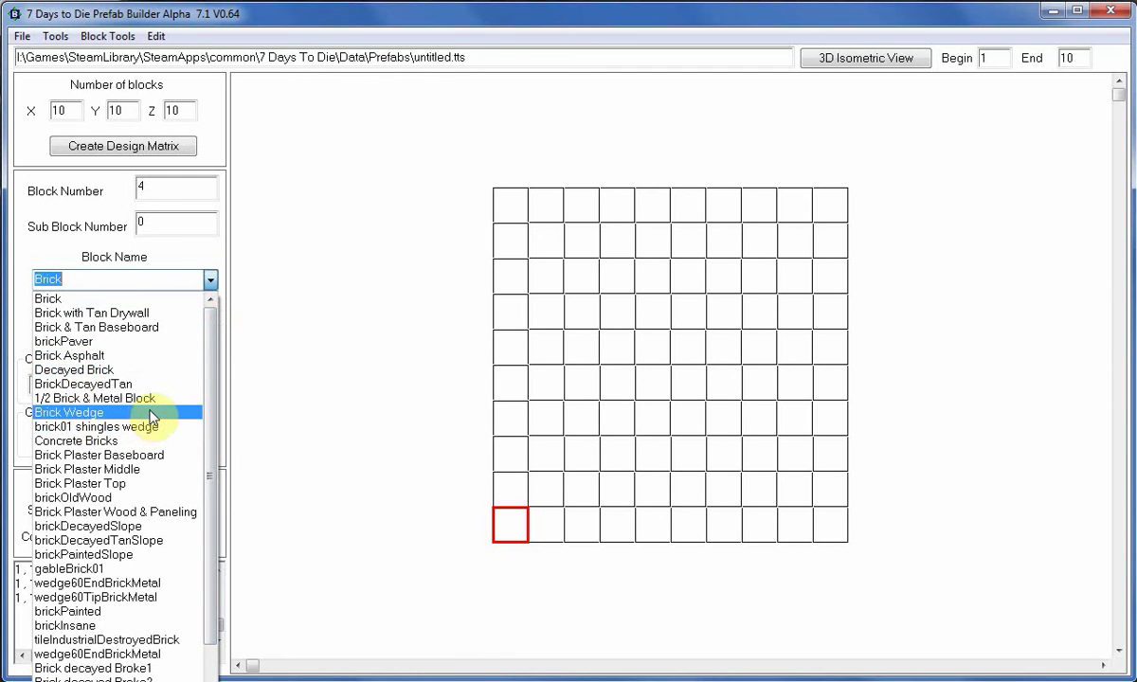
pyautogui.click(211, 287)
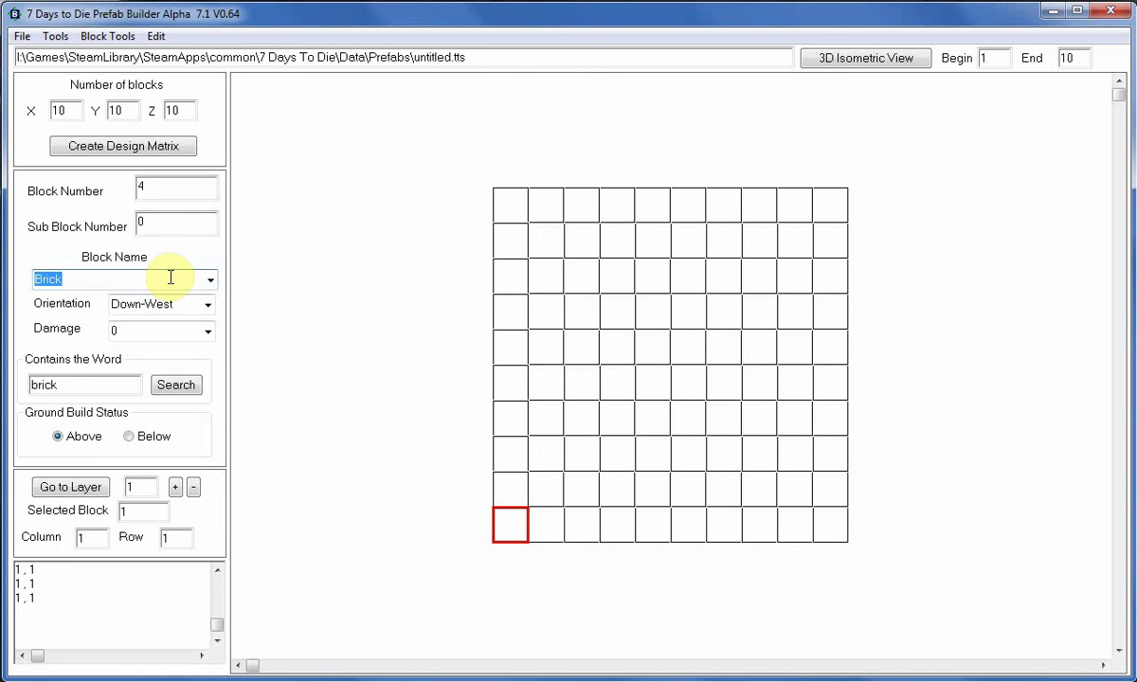
# Clear the search word and rerun the block search to restore the full list of block names
pyautogui.click(546, 352)
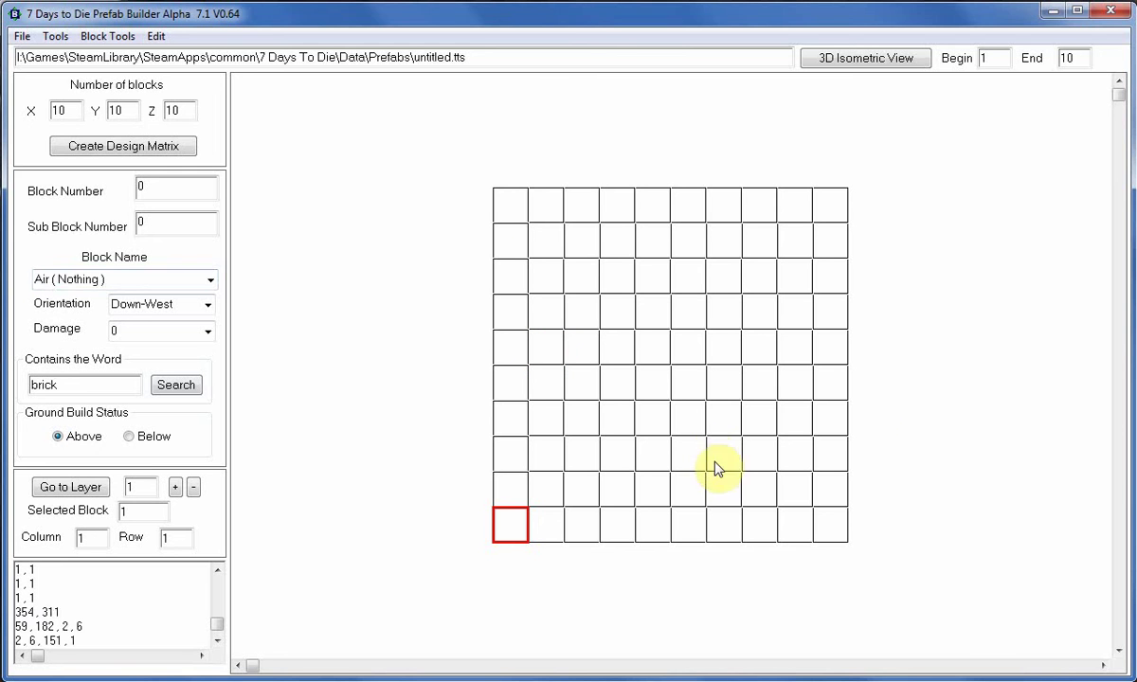
pyautogui.click(210, 279)
pyautogui.moveTo(212, 315); pyautogui.dragTo(212, 274)
pyautogui.click(211, 280)
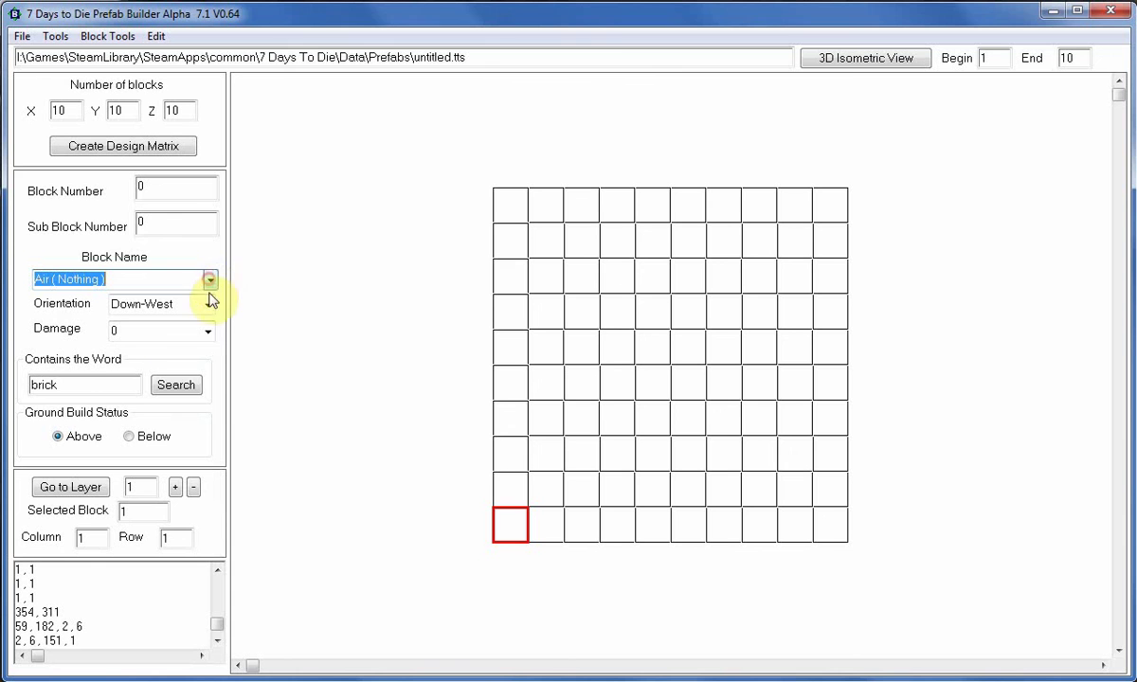
pyautogui.doubleClick(45, 391)
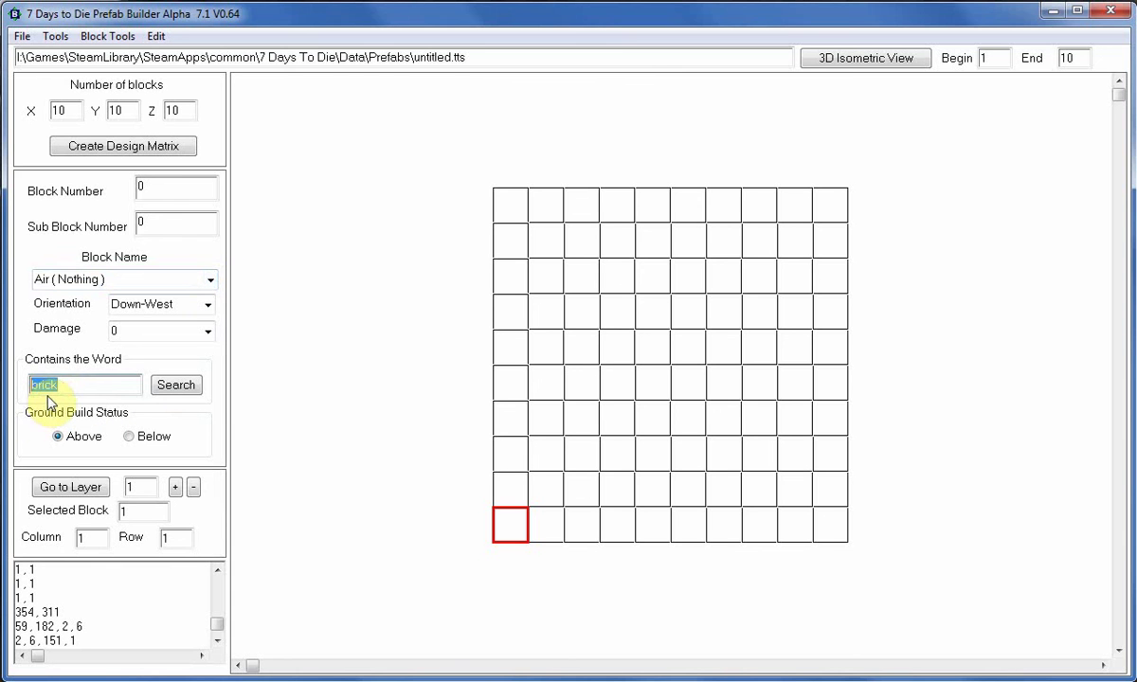
pyautogui.click(175, 384)
pyautogui.click(211, 280)
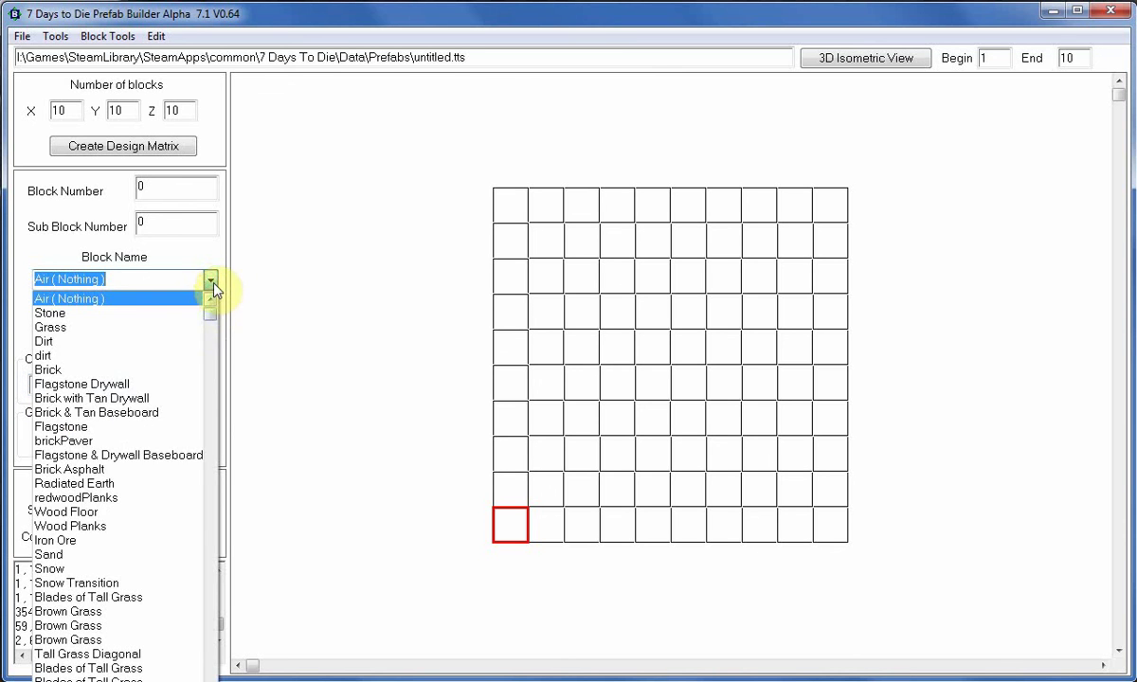
pyautogui.click(229, 300)
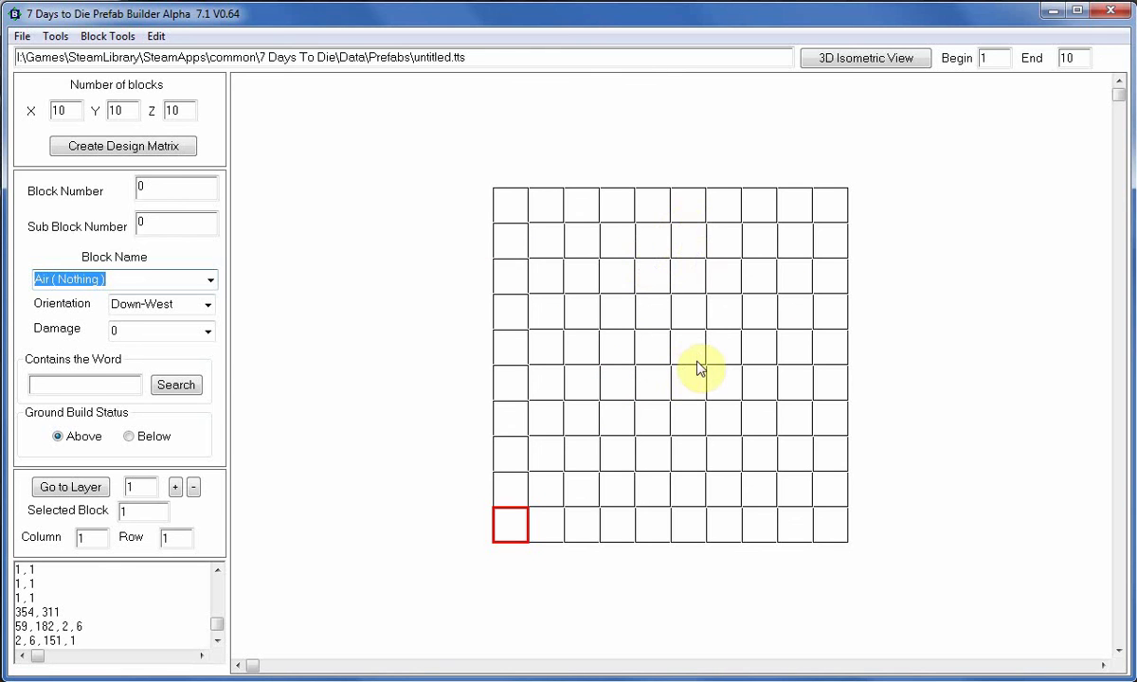
# Set the ground build status to Below
pyautogui.click(132, 439)
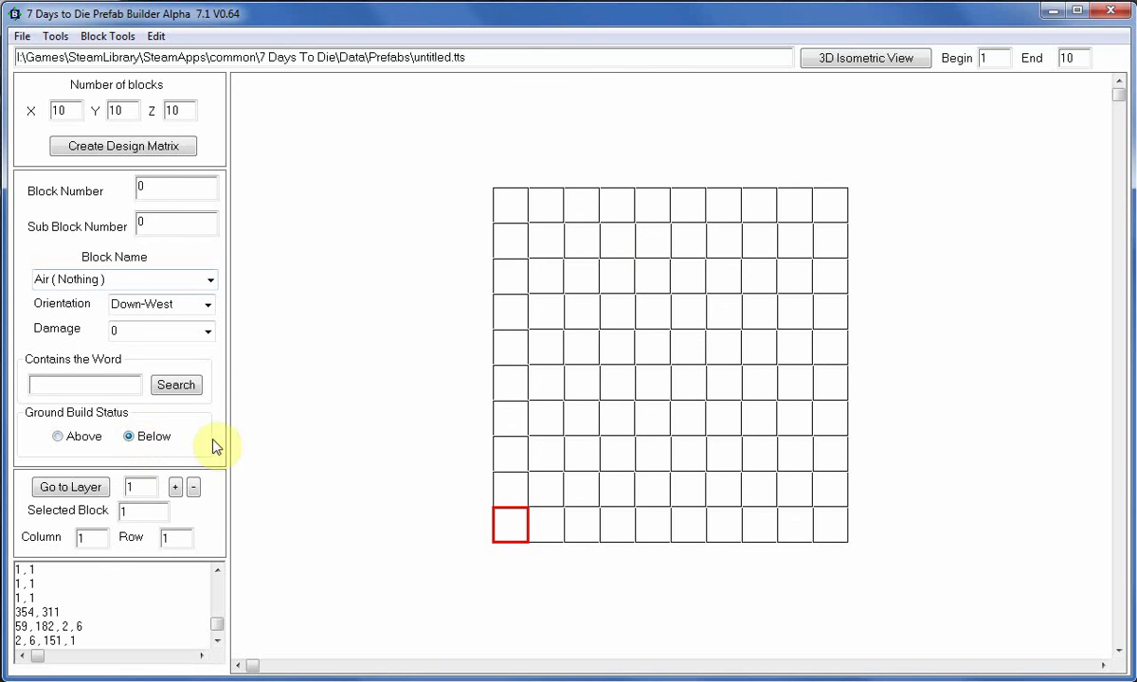
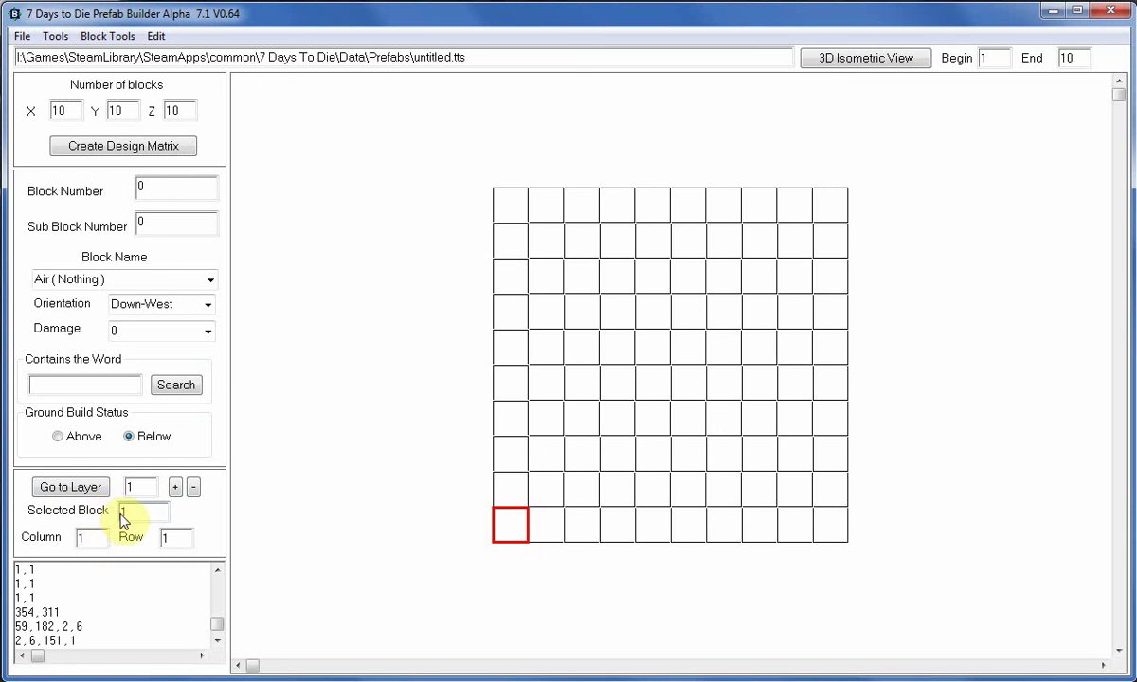
pyautogui.click(513, 495)
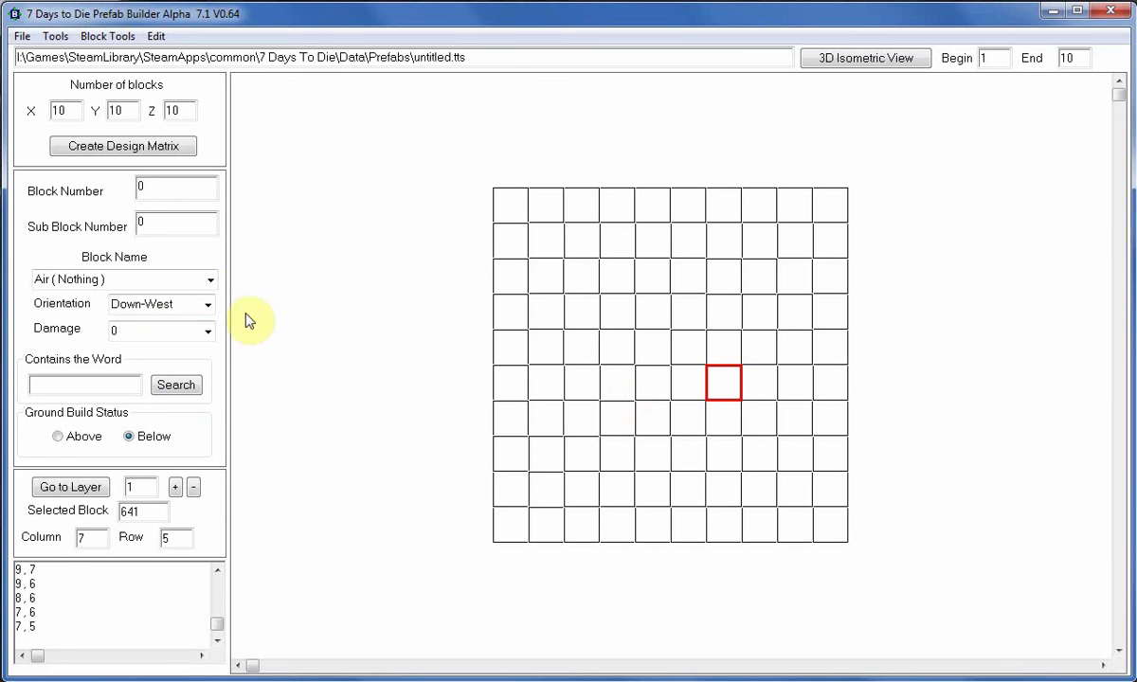
# Place Brick blocks on layer 1 at column 4 row 6, column 6 row 7 and column 8 row 8, and inspect the last one's data
pyautogui.click(208, 282)
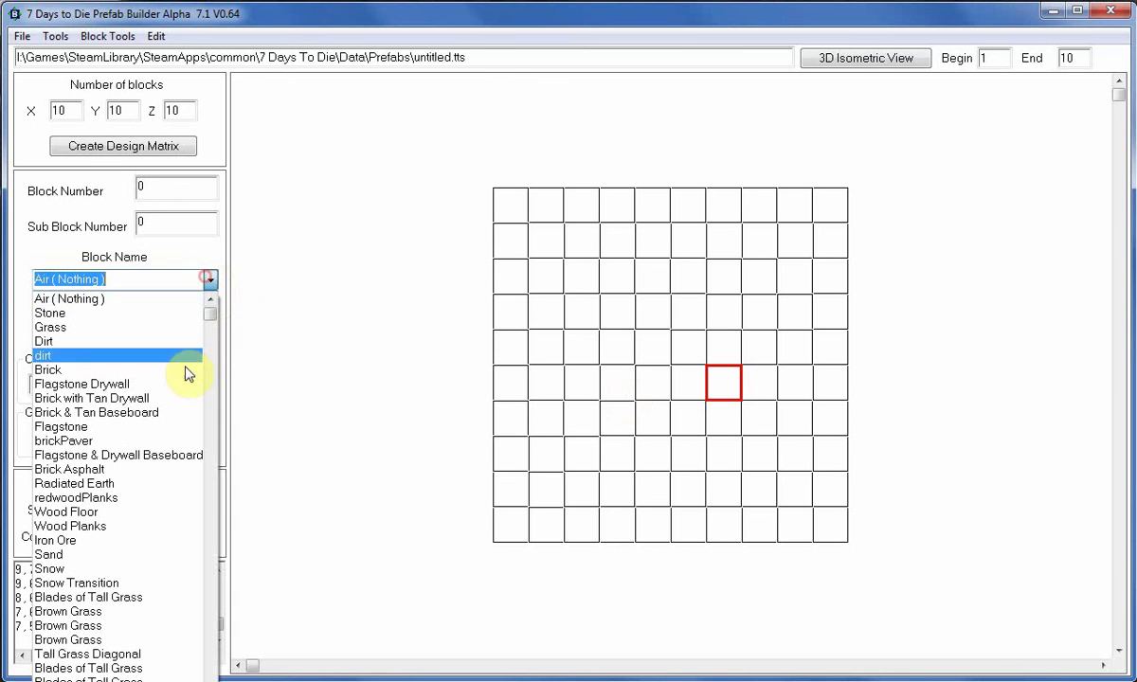
pyautogui.click(91, 368)
pyautogui.click(617, 352)
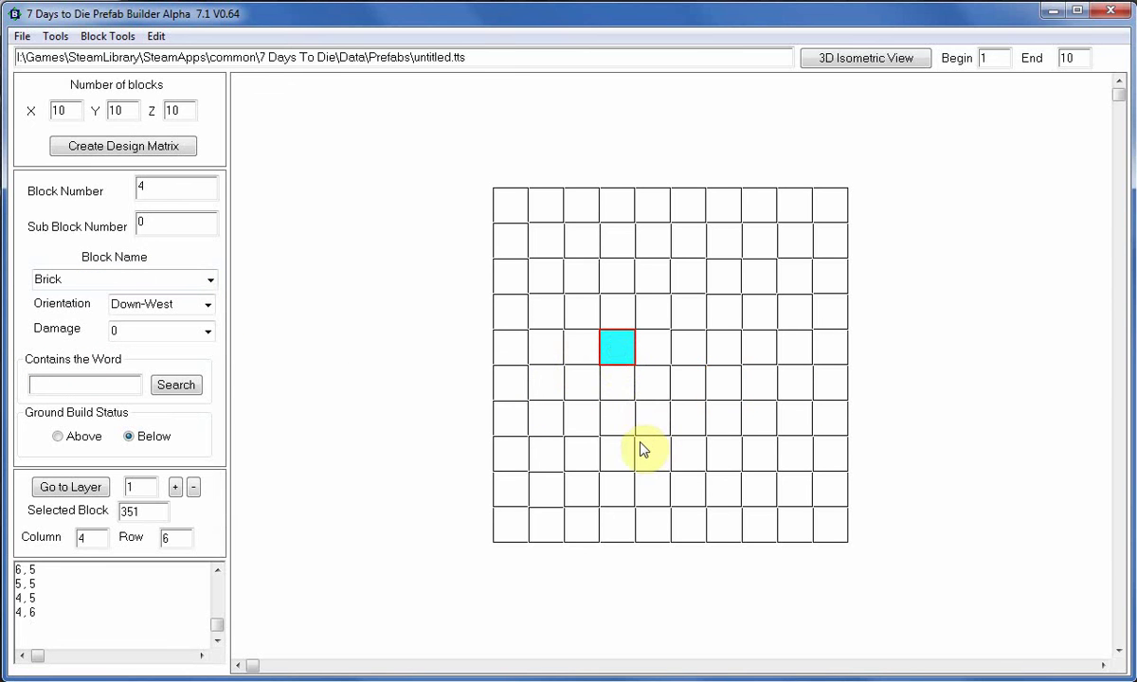
pyautogui.click(695, 309)
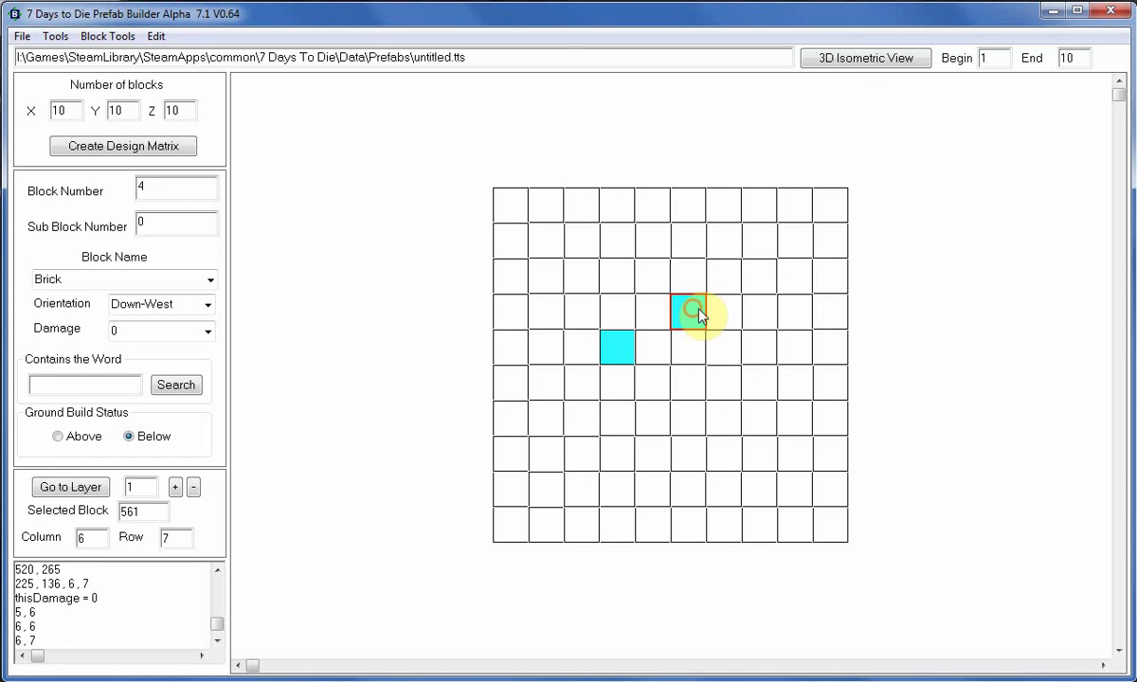
pyautogui.click(768, 270)
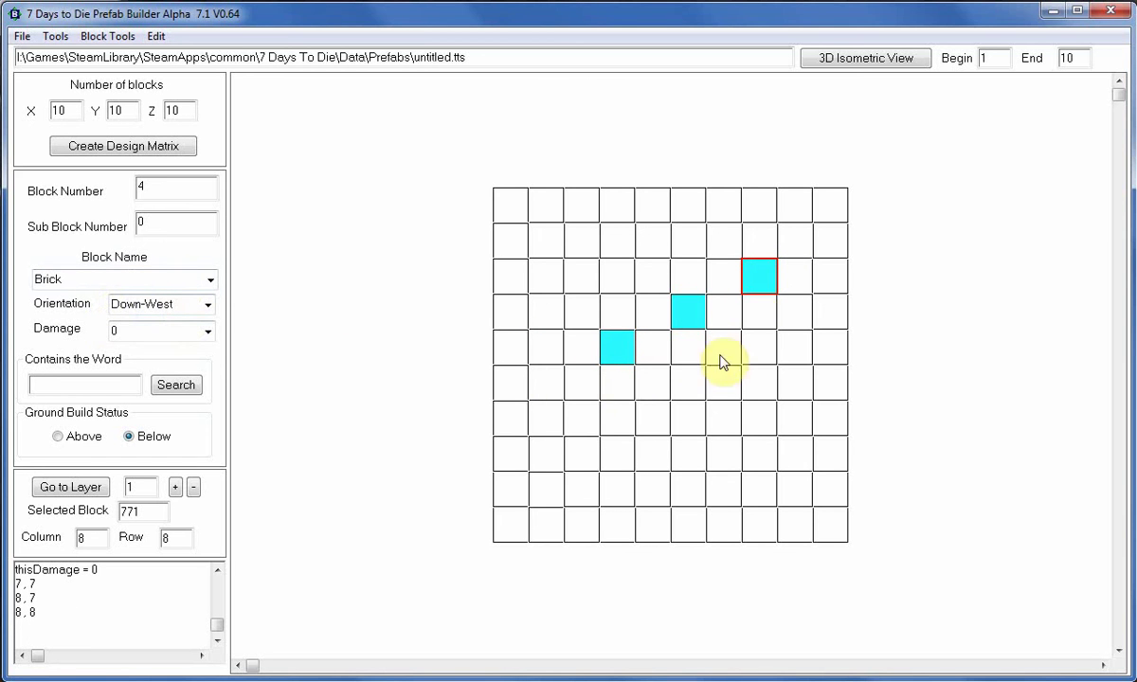
pyautogui.click(762, 285)
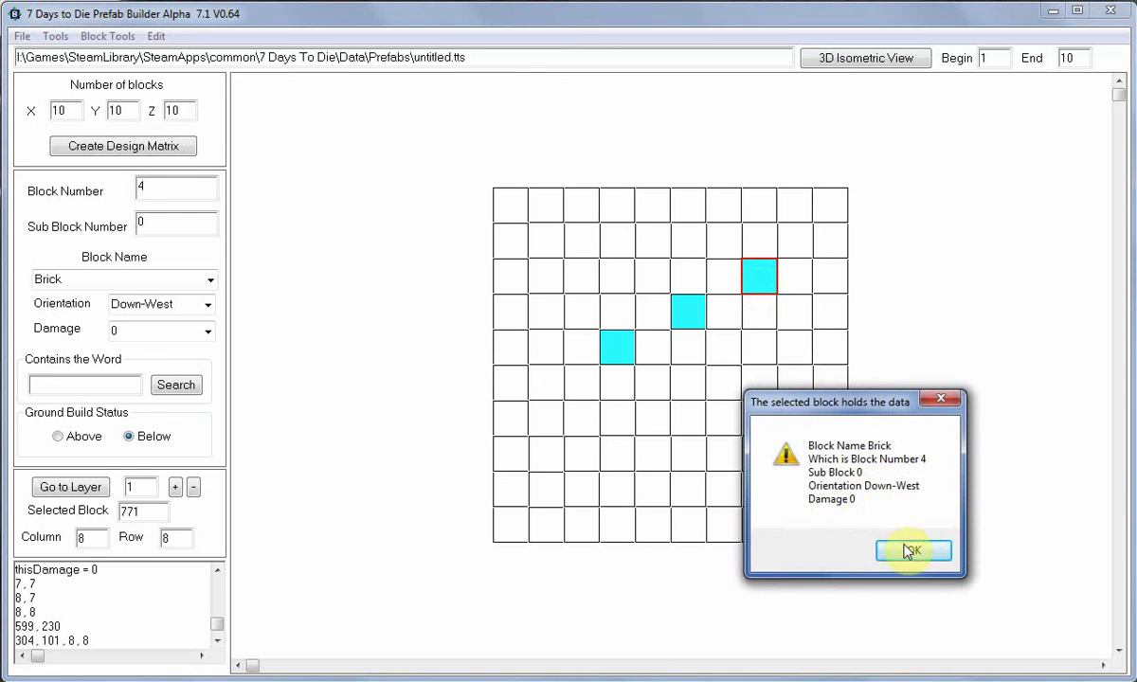
pyautogui.click(913, 553)
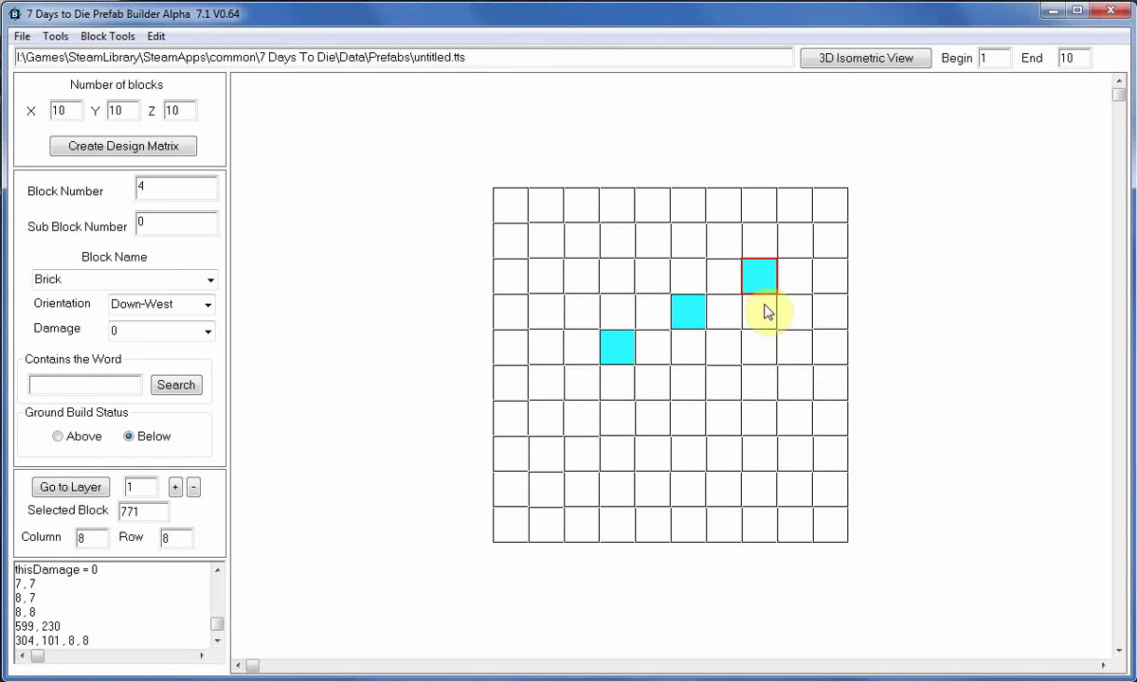
# Choose Flagstone as the block and place it in row 9 at columns 4 and 5
pyautogui.click(210, 282)
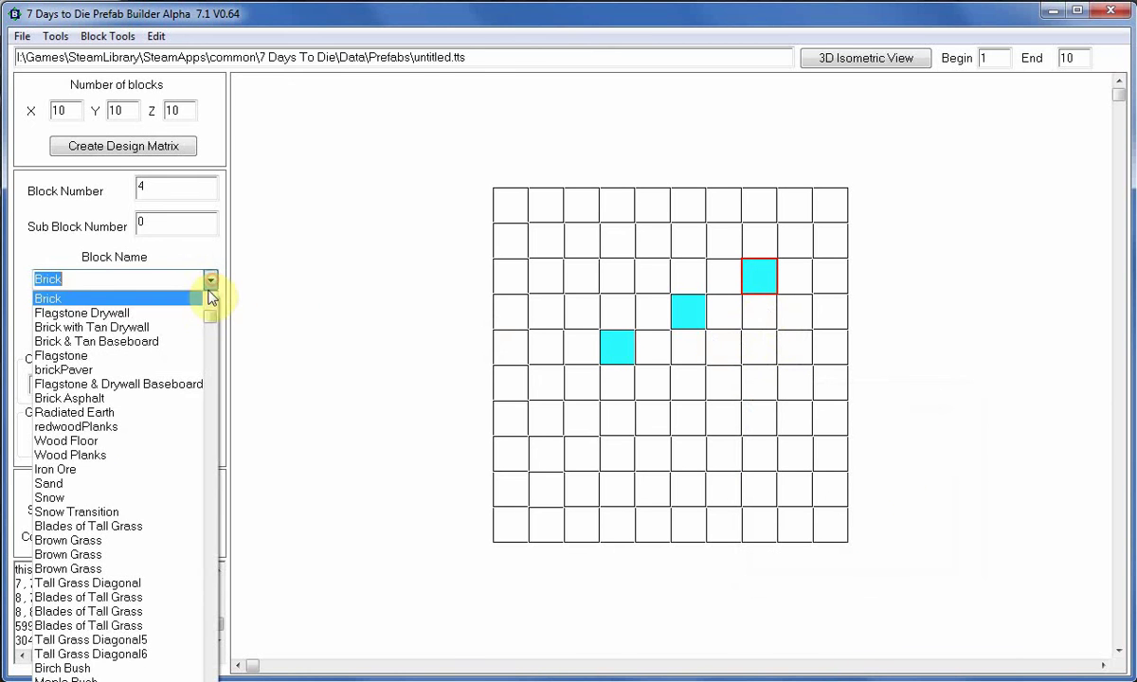
pyautogui.click(146, 355)
pyautogui.click(620, 244)
pyautogui.click(660, 244)
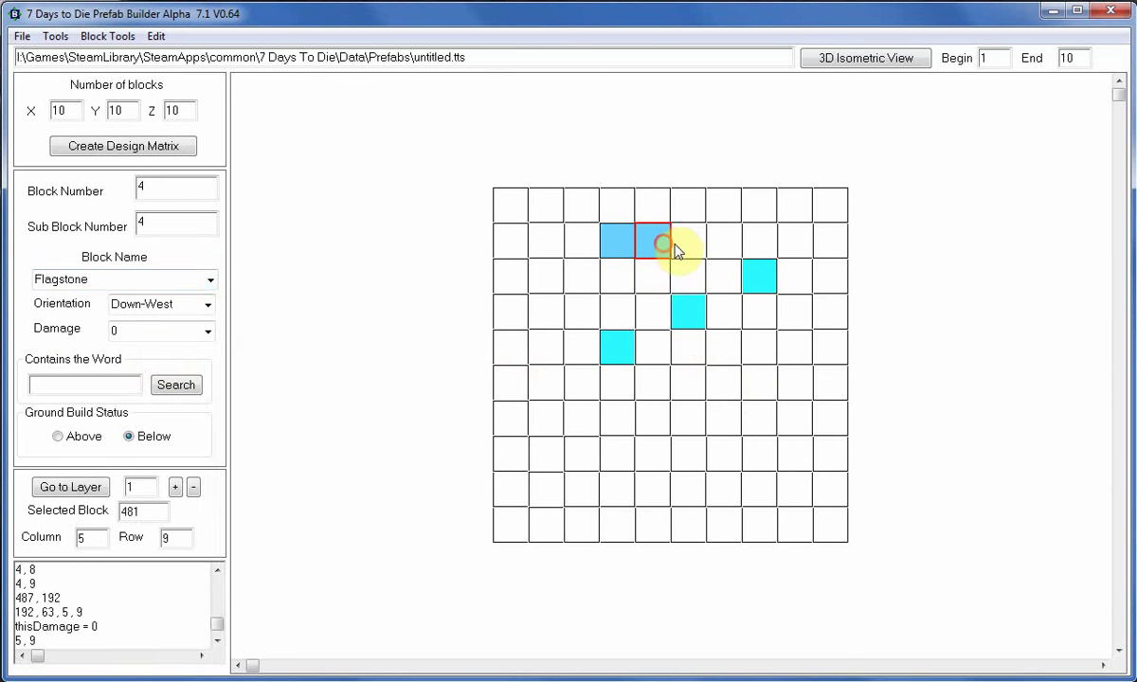
# Place Flagstone blocks in column 6 at rows 9 and 10, and inspect the data of the block at column 5 row 9
pyautogui.click(688, 240)
pyautogui.click(688, 205)
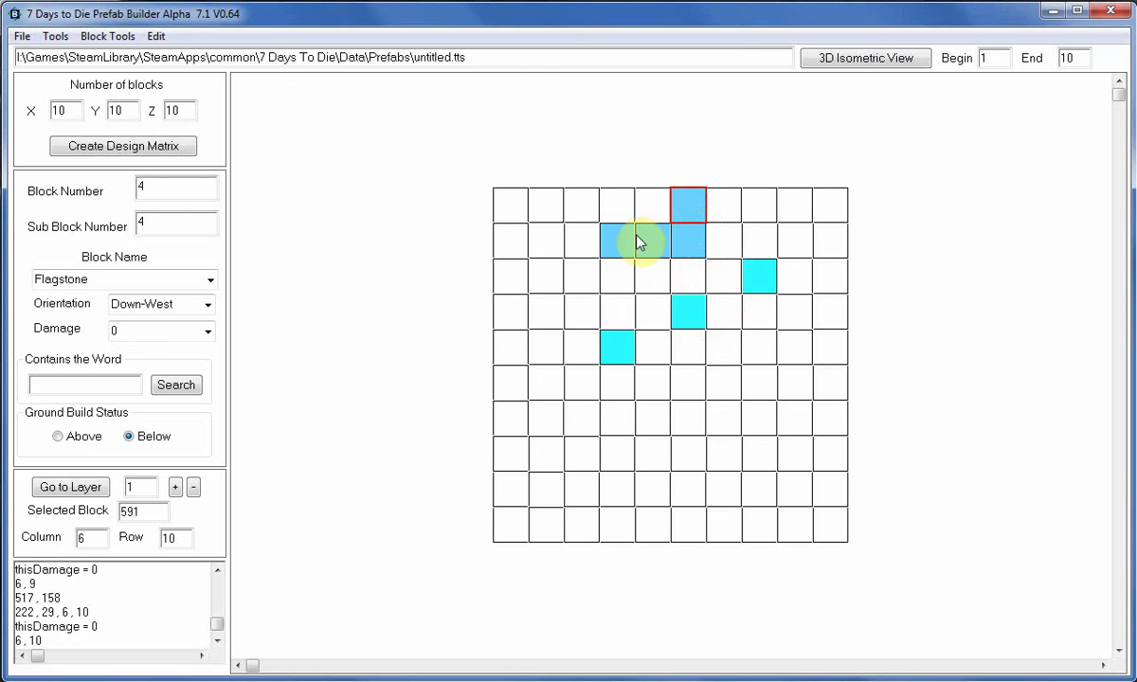
pyautogui.click(657, 246)
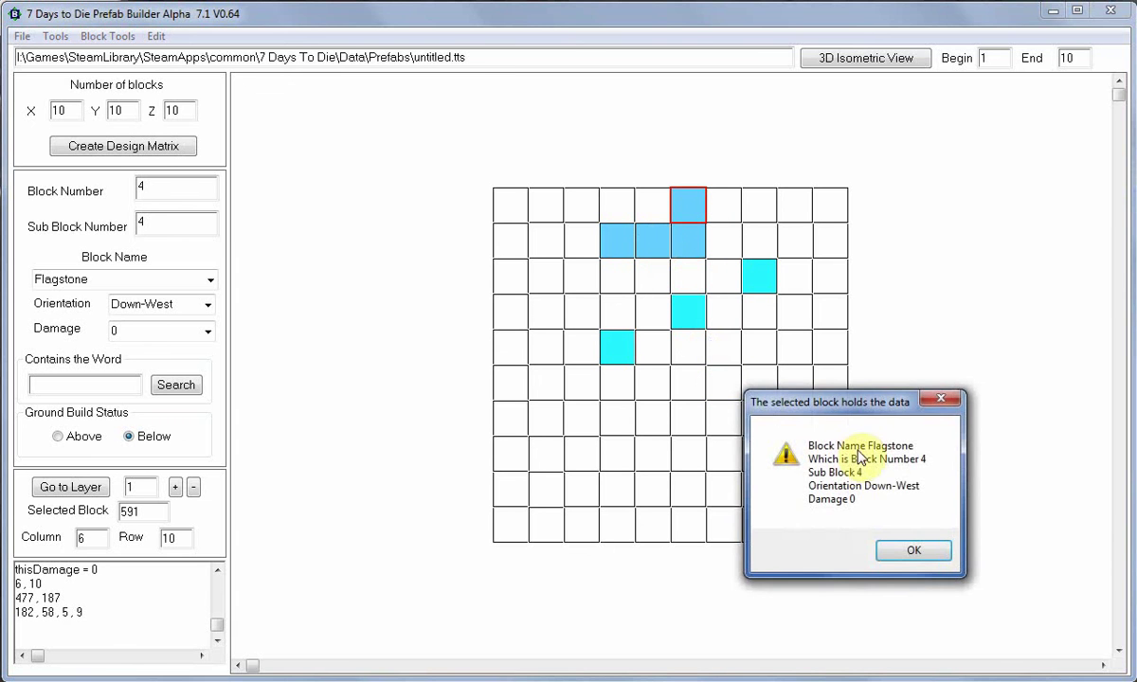
pyautogui.click(908, 555)
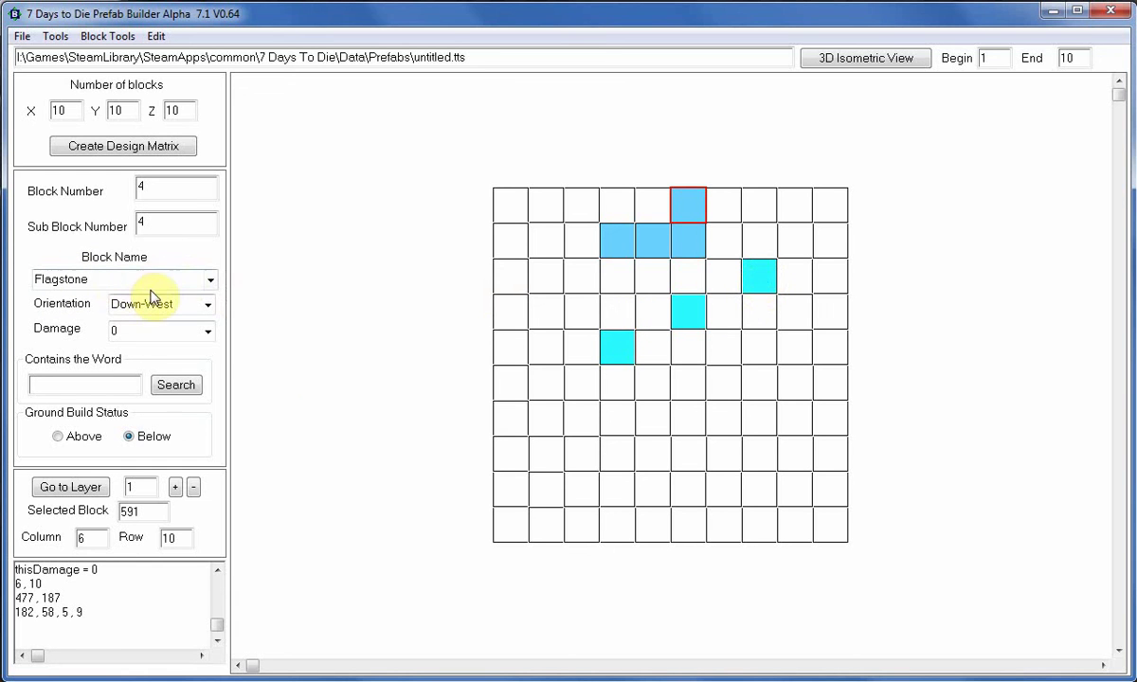
# Sample Brick and Flagstone from placed blocks, and add Flagstone at row 9 columns 1 to 3 and row 10 columns 1 and 2
pyautogui.click(768, 287)
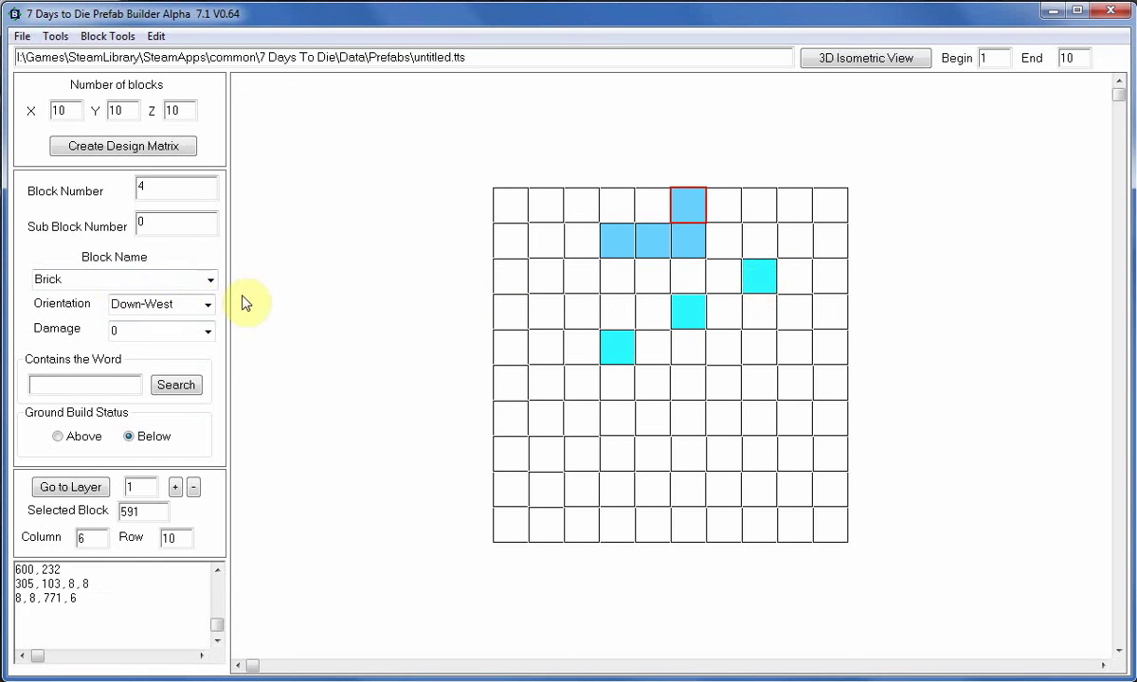
pyautogui.click(694, 248)
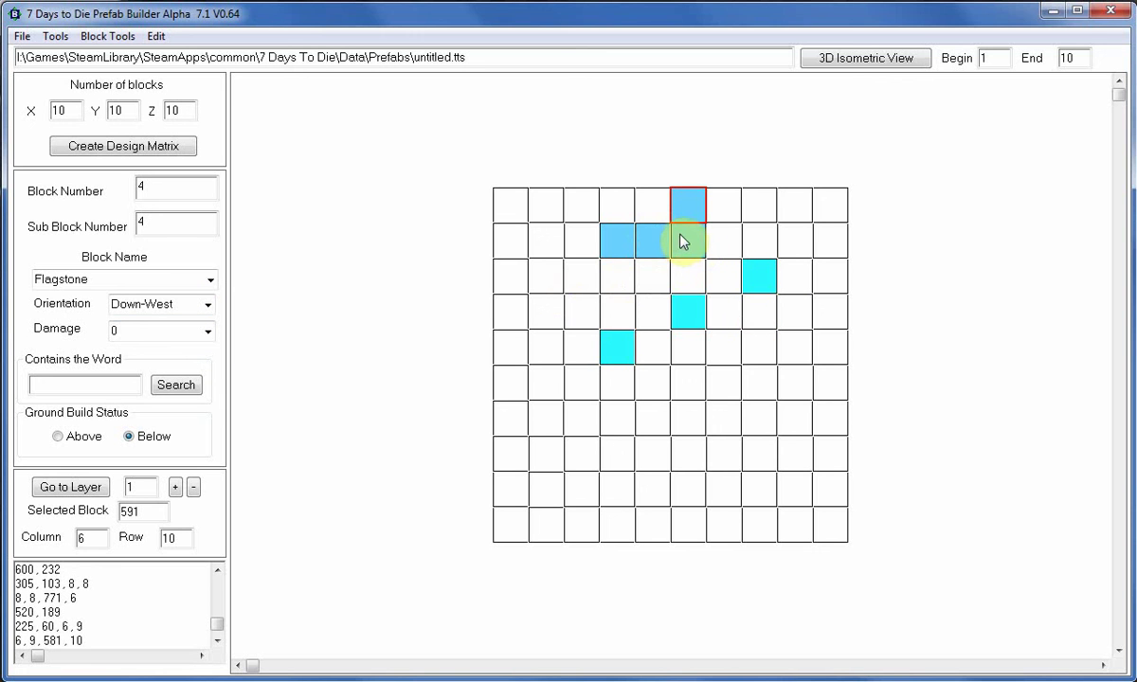
pyautogui.click(582, 248)
pyautogui.click(548, 234)
pyautogui.click(511, 239)
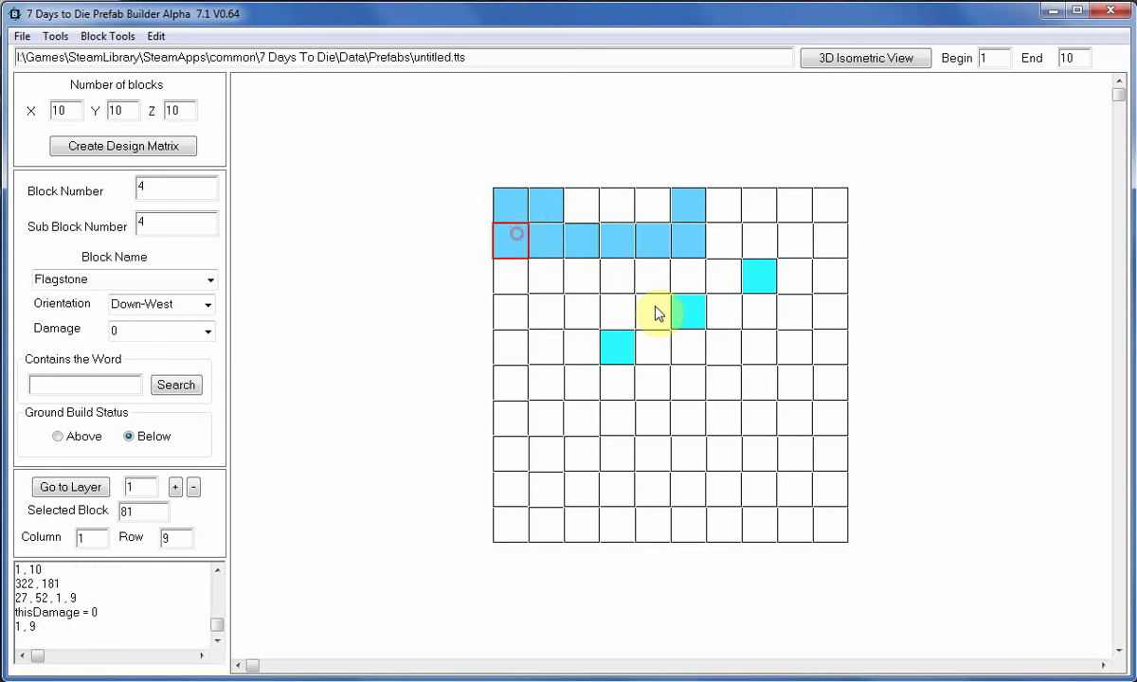
# Sample Brick from column 6 row 7 and place it at row 5 columns 6 to 8 and row 6 columns 7 and 8
pyautogui.click(688, 312)
pyautogui.click(699, 374)
pyautogui.click(728, 377)
pyautogui.click(758, 384)
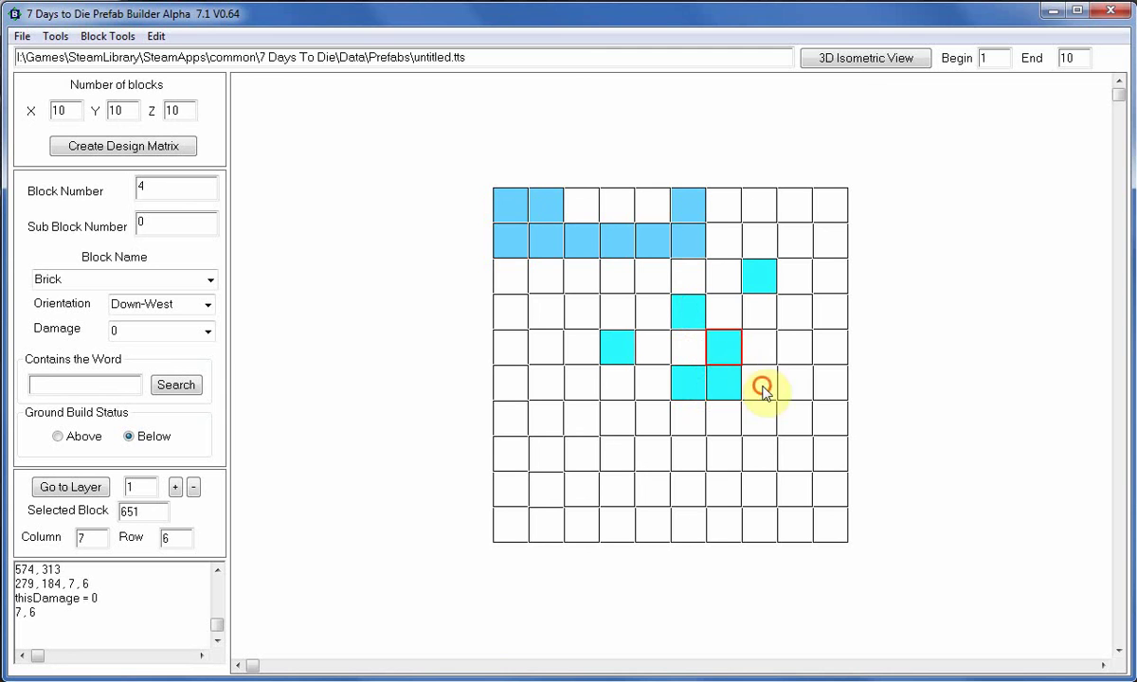
pyautogui.click(724, 347)
pyautogui.click(759, 356)
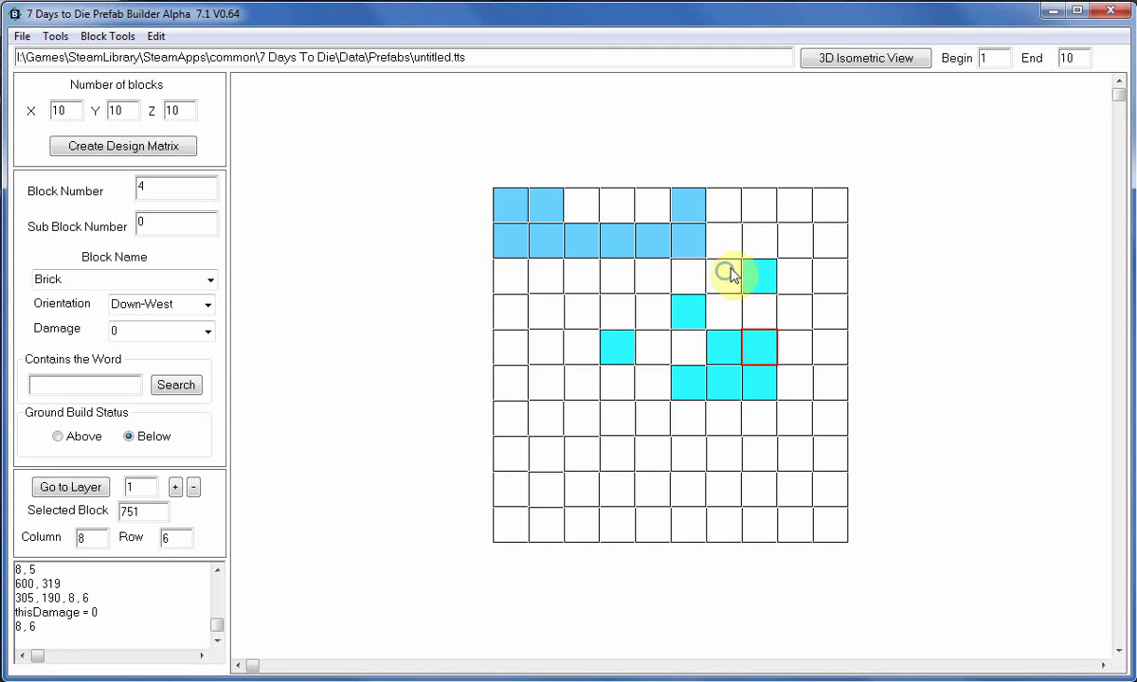
# Clear column 8 row 5 with Air sampled from an empty cell, and place Brick sampled from column 8 row 6 at column 8 row 4
pyautogui.click(728, 273)
pyautogui.click(766, 385)
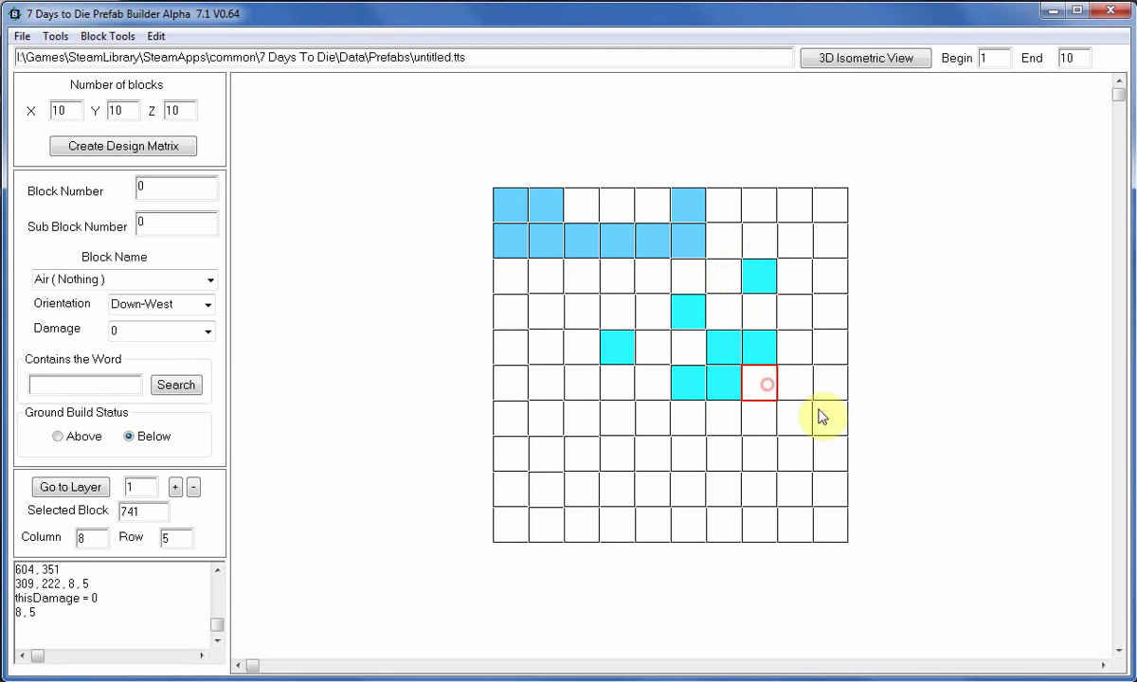
pyautogui.click(760, 345)
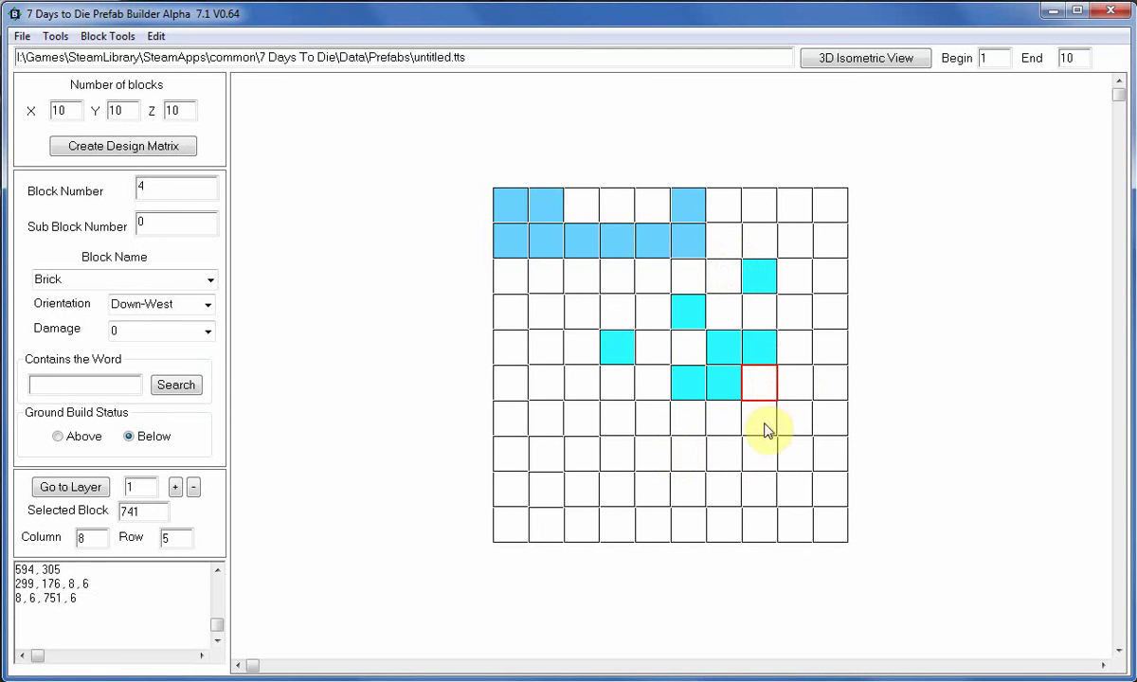
pyautogui.click(764, 424)
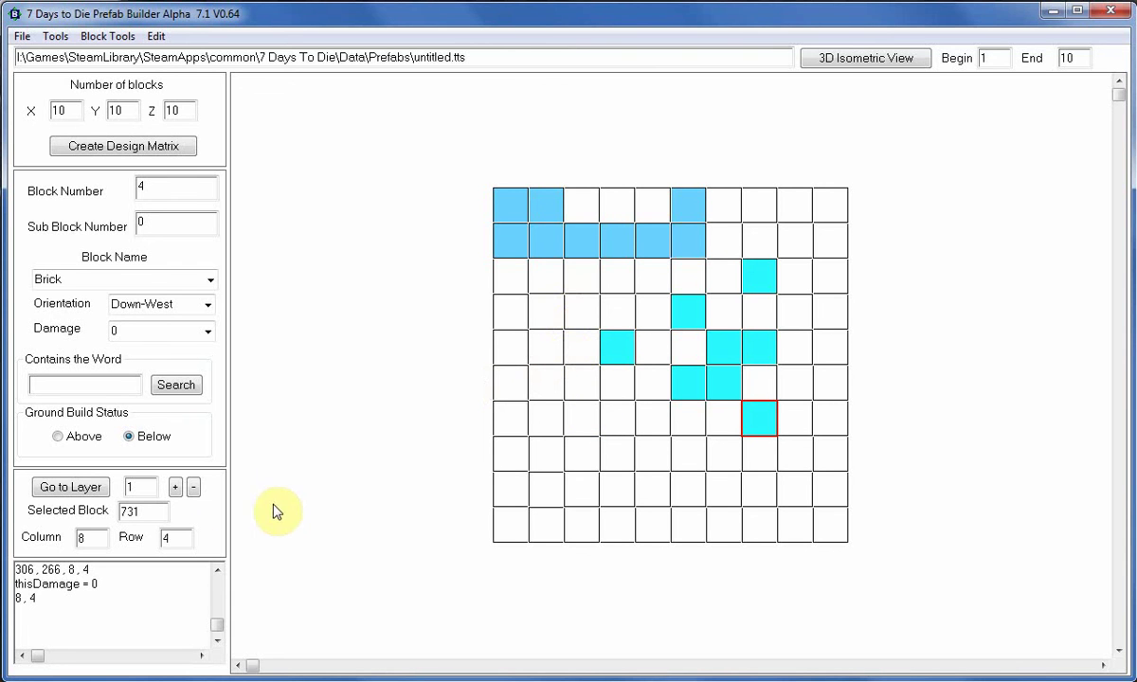
# Step up to layer 2 to view it and return to layer 1
pyautogui.click(175, 487)
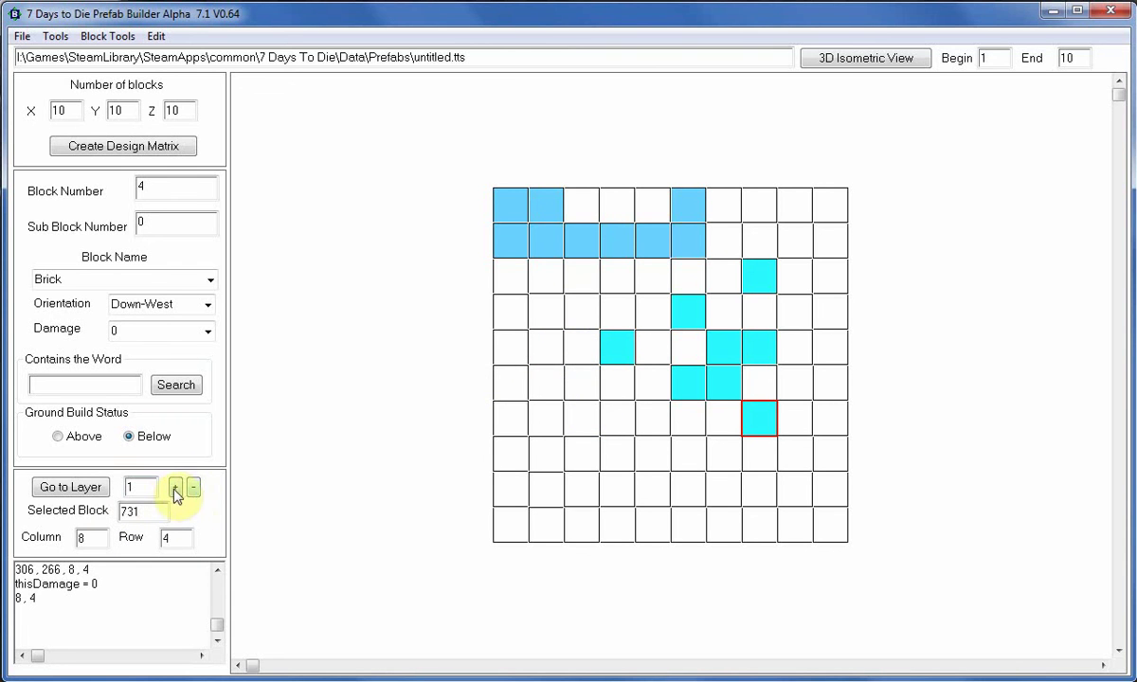
pyautogui.click(176, 489)
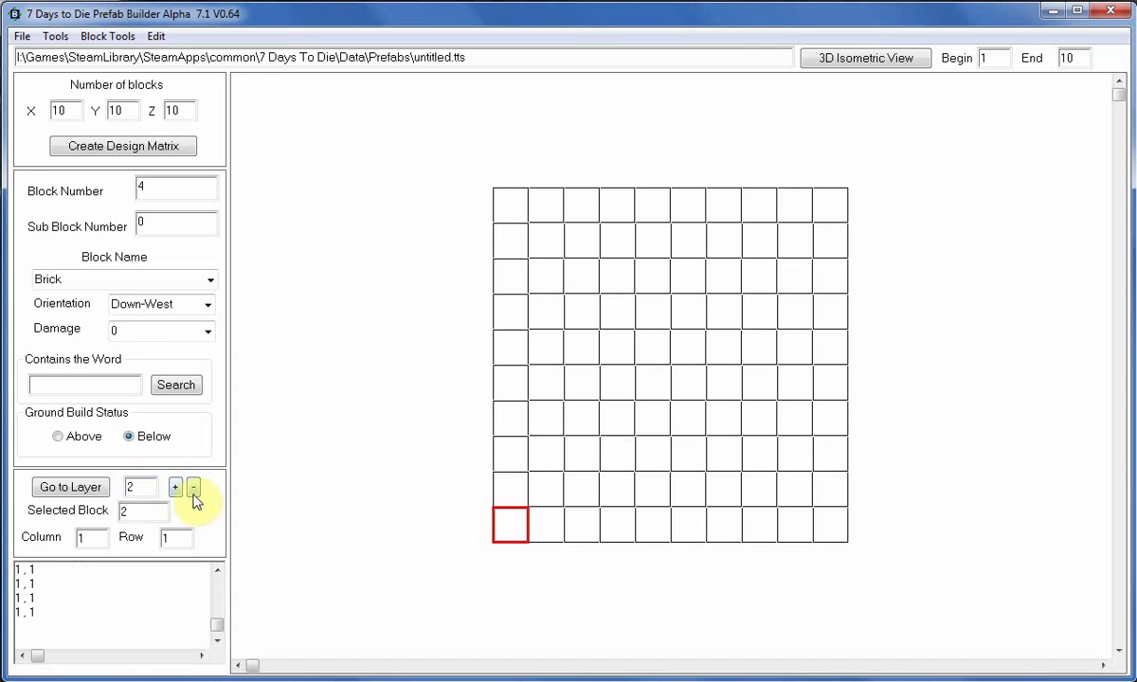
pyautogui.click(194, 488)
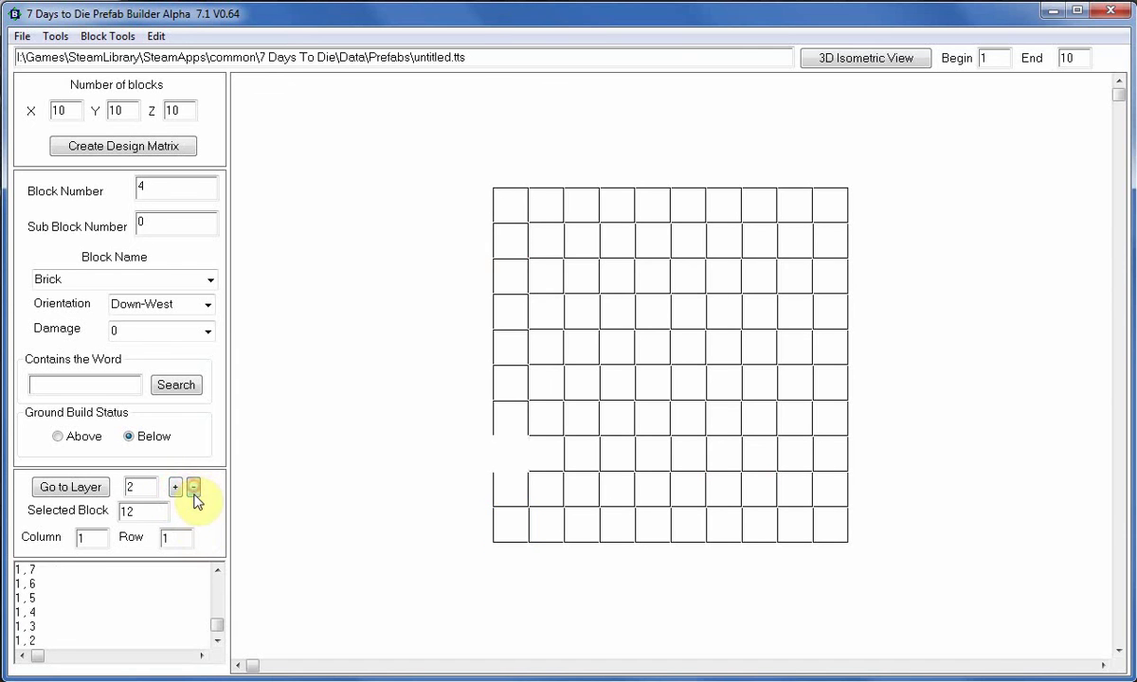
pyautogui.click(194, 488)
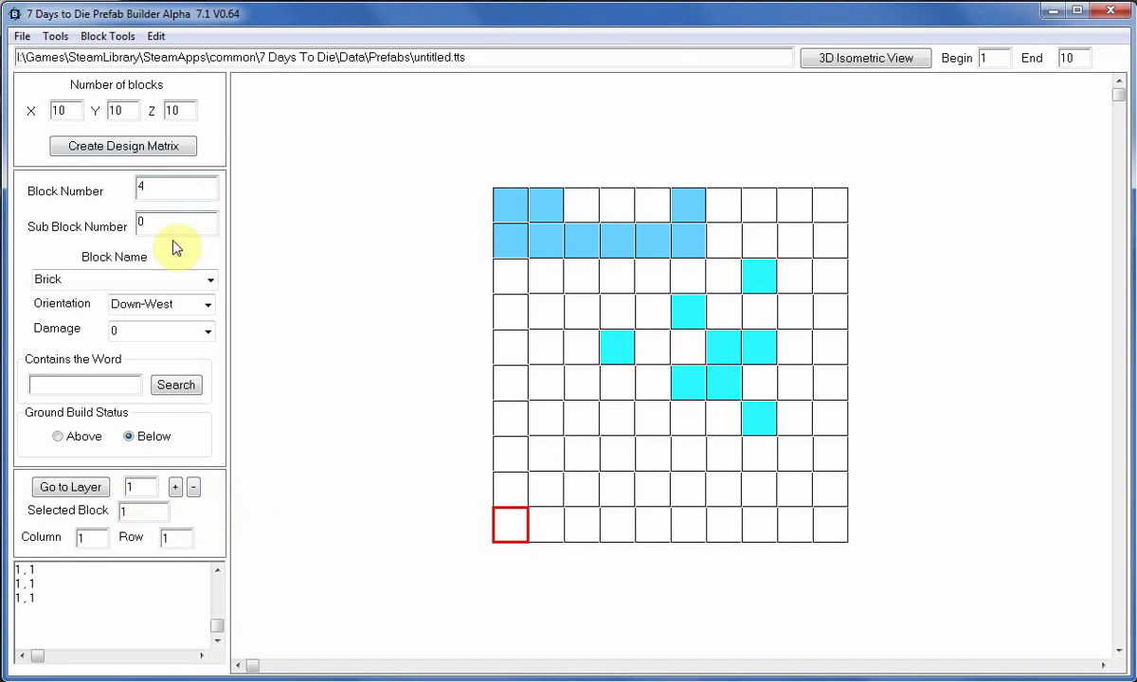
# Go to layer 10 and move the cell selection step by step across the grid to column 3 row 4
pyautogui.doubleClick(132, 488)
pyautogui.click(85, 491)
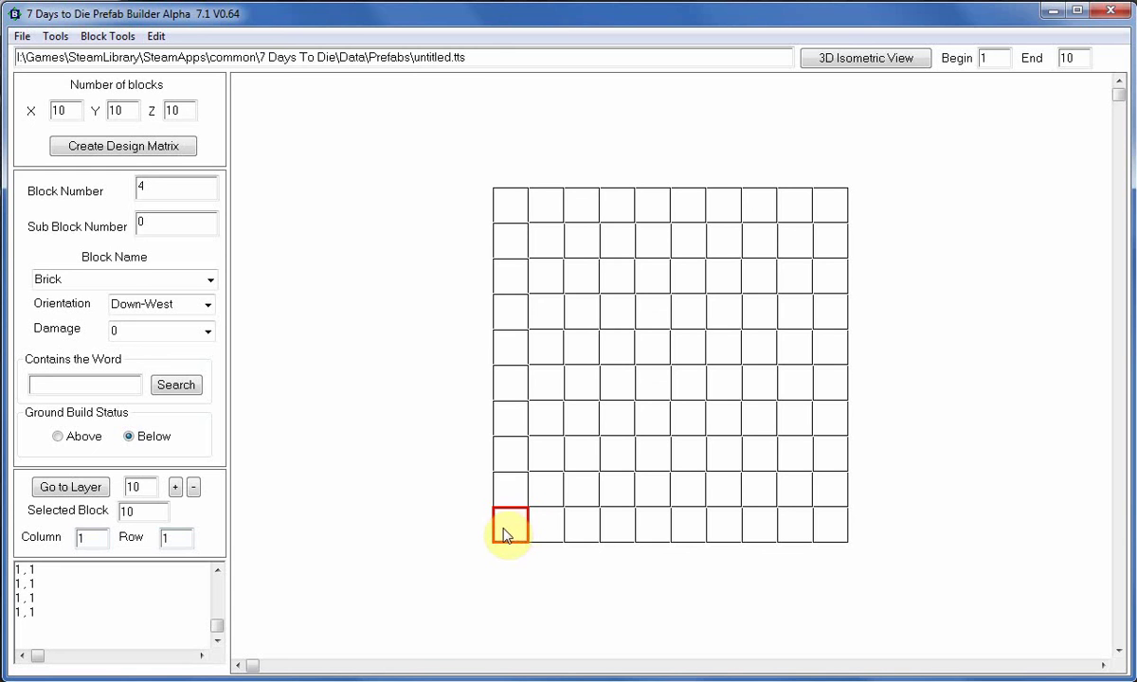
pyautogui.press('Right')
pyautogui.press('Right')
pyautogui.press('Up')
pyautogui.press('Right')
pyautogui.press('Up')
pyautogui.press('Up')
pyautogui.press('Right')
pyautogui.press('Up')
pyautogui.press('Right')
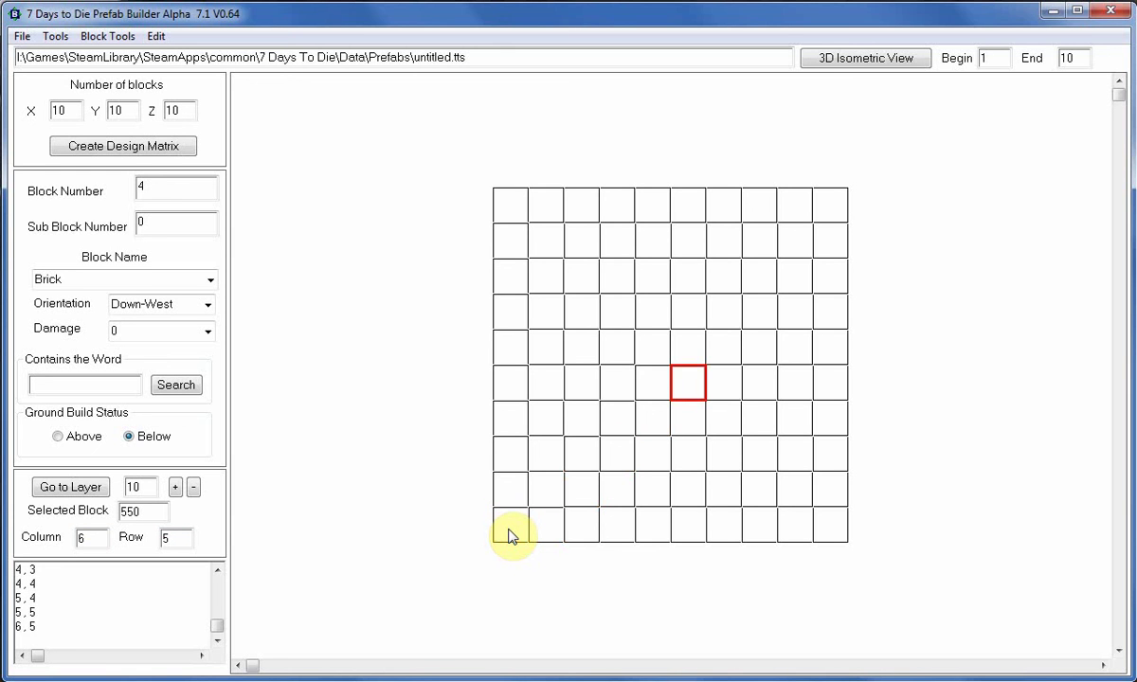
pyautogui.press('Left')
pyautogui.press('Down')
pyautogui.press('Down')
pyautogui.press('Left')
pyautogui.press('Left')
pyautogui.press('Down')
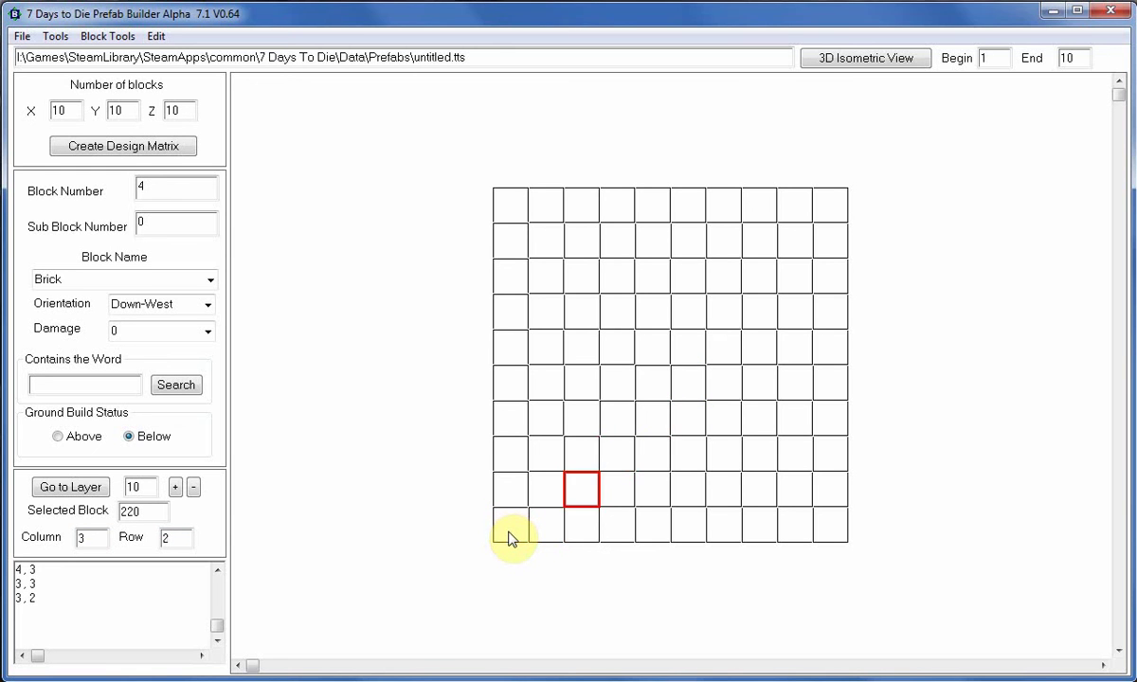
pyautogui.press('Up')
pyautogui.press('Up')
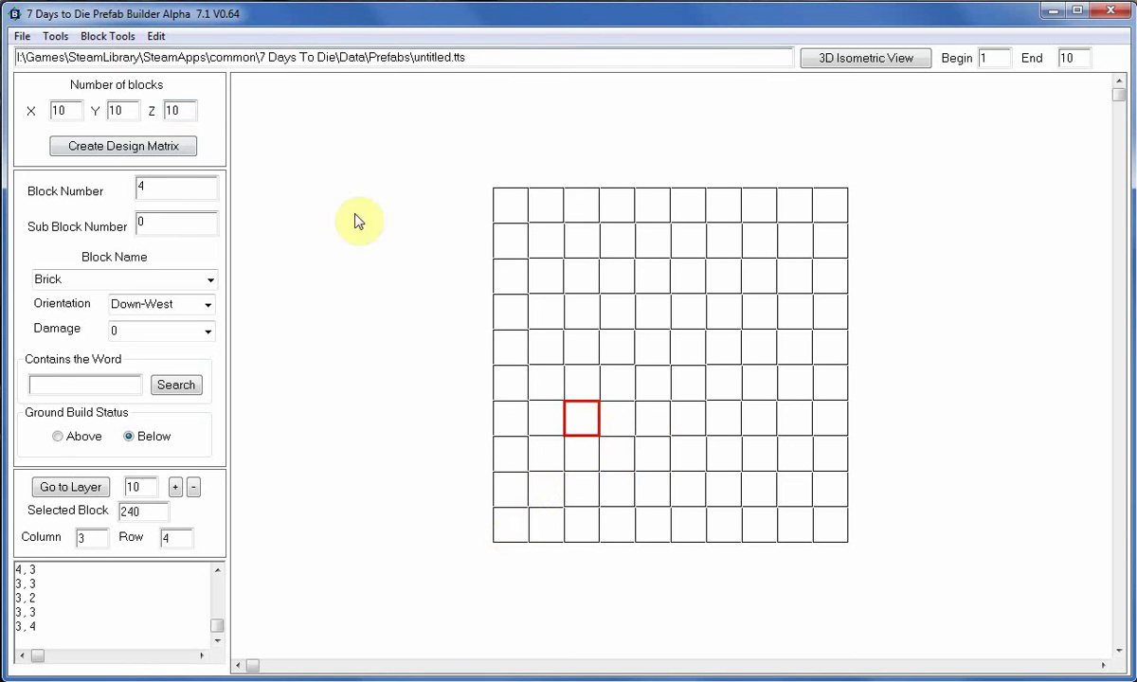
pyautogui.click(111, 38)
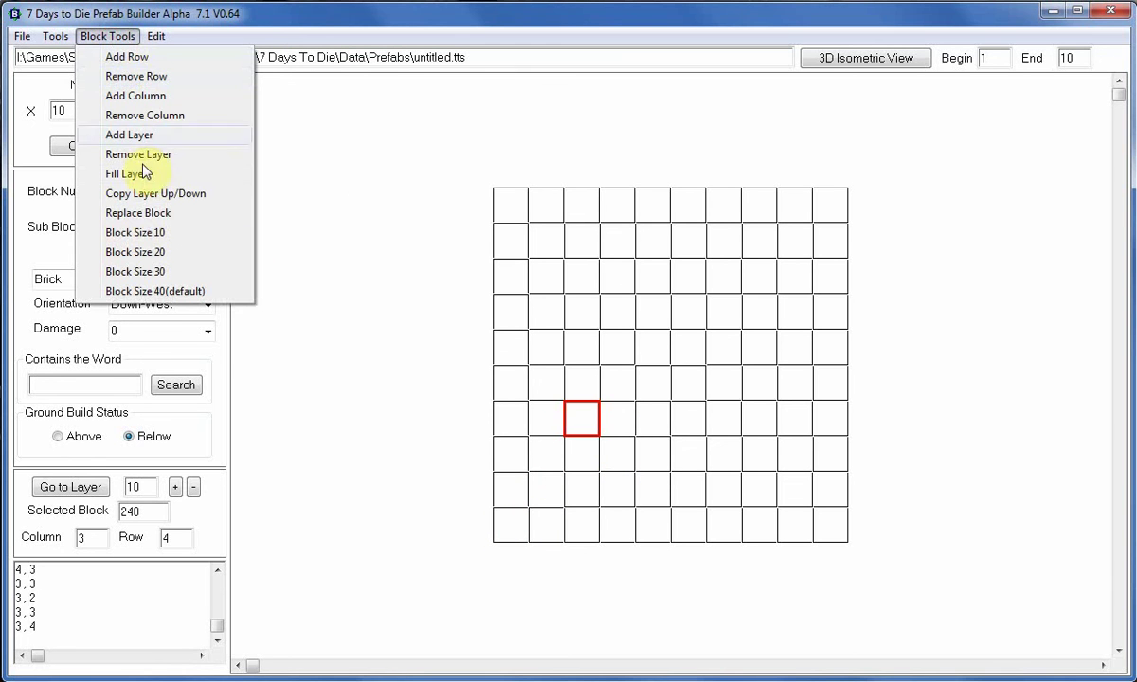
pyautogui.click(284, 144)
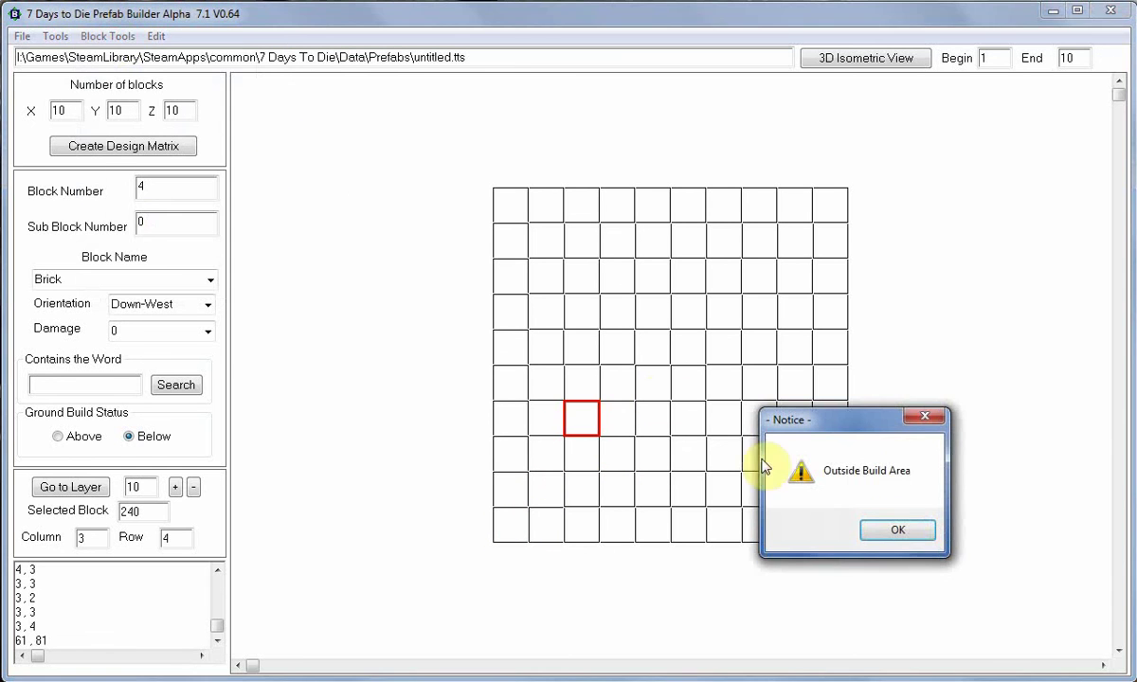
pyautogui.click(898, 533)
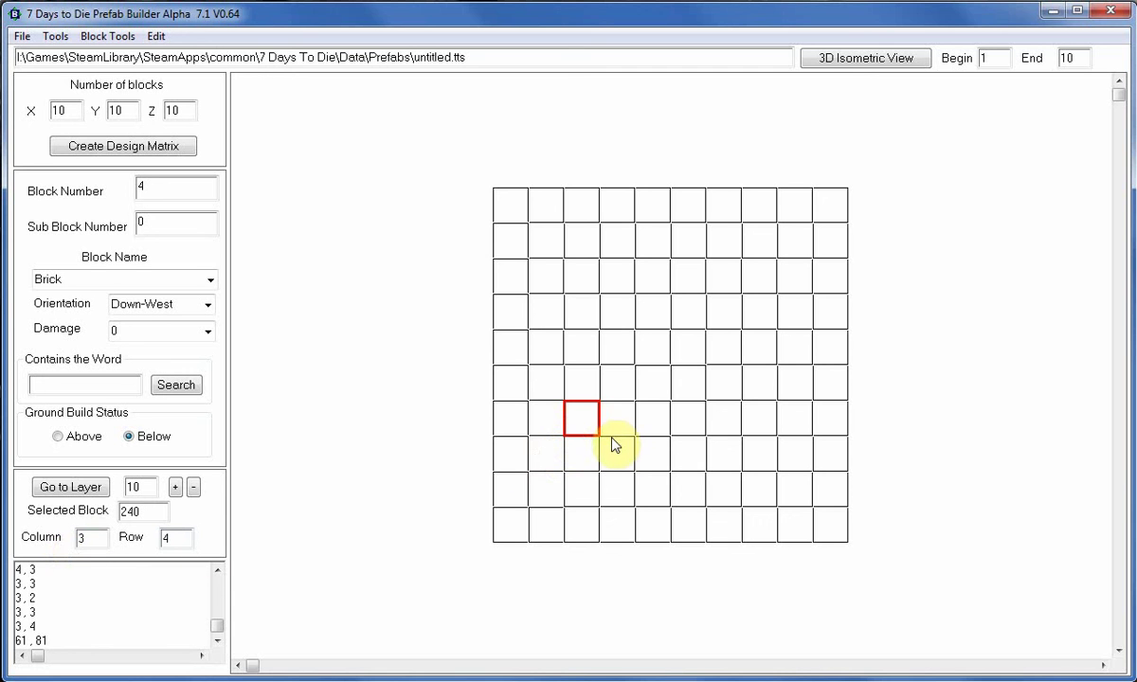
# Move the cell selection diagonally in single steps to column 8 row 7 on layer 10
pyautogui.press('Up')
pyautogui.press('Right')
pyautogui.press('Up')
pyautogui.press('Right')
pyautogui.press('Up')
pyautogui.press('Right')
pyautogui.press('Right')
pyautogui.press('Right')
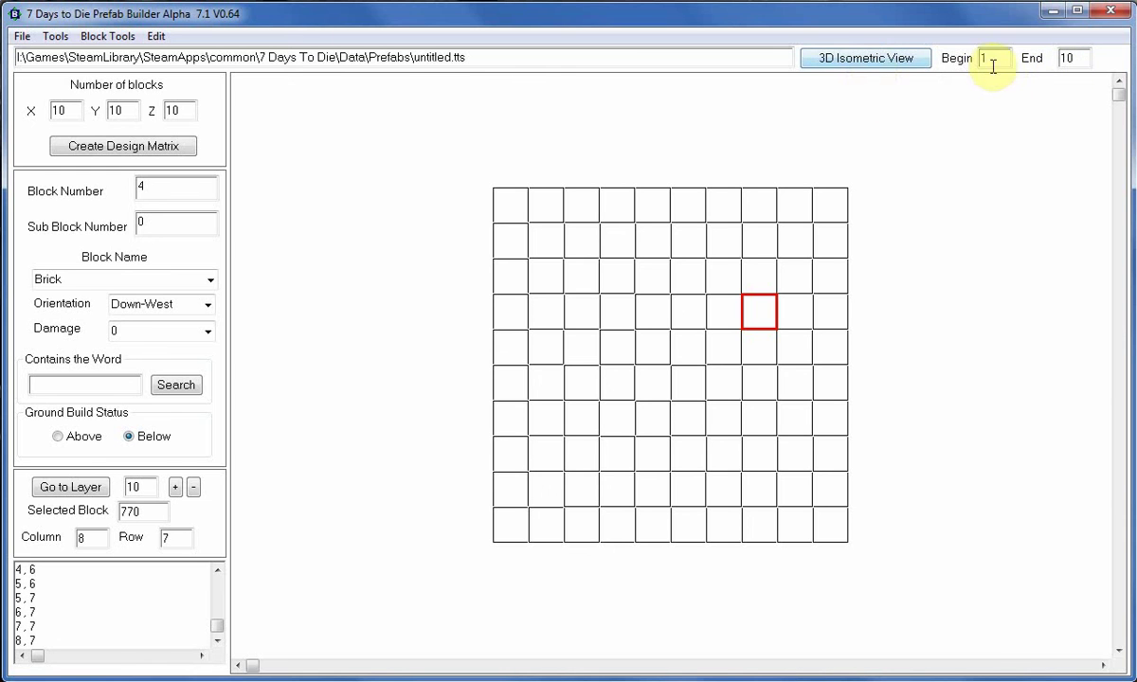
# Set the isometric view's end layer to 1, view layer 1 in 3D, and close the view
pyautogui.doubleClick(1065, 59)
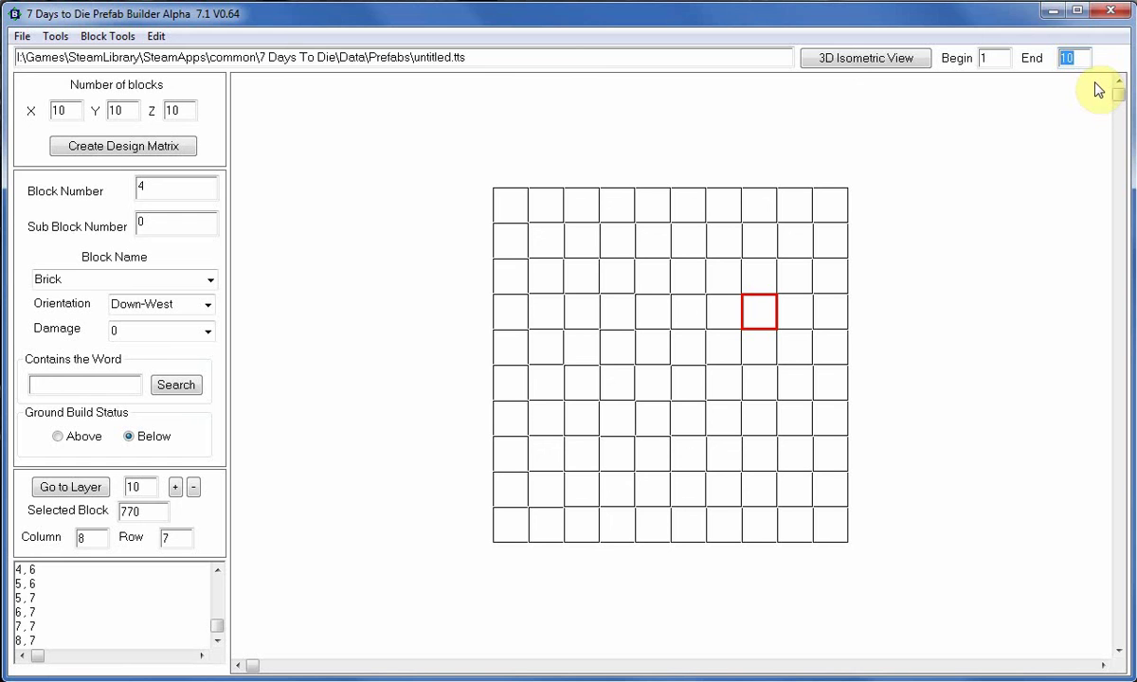
pyautogui.write('1')
pyautogui.click(854, 62)
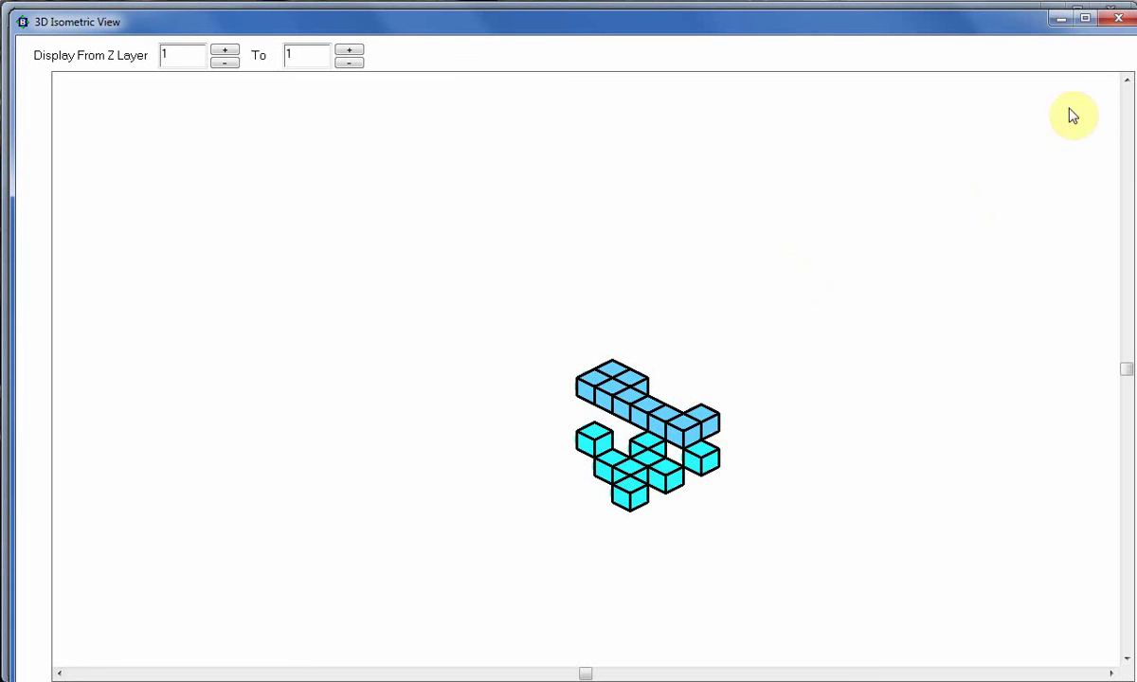
pyautogui.click(1120, 19)
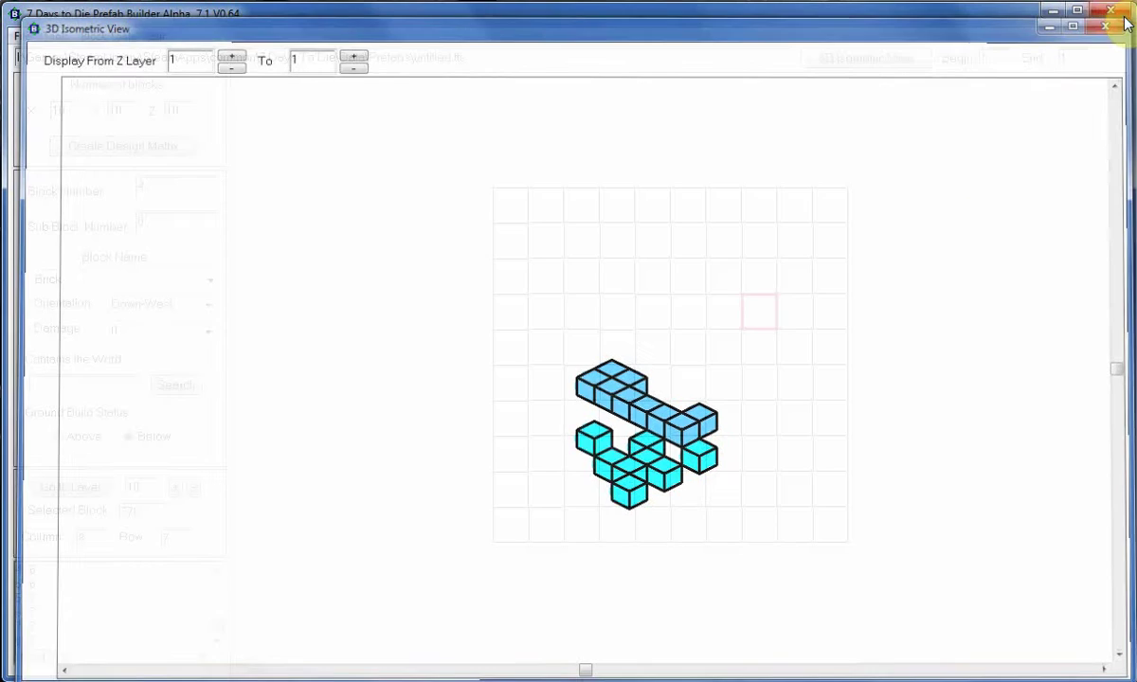